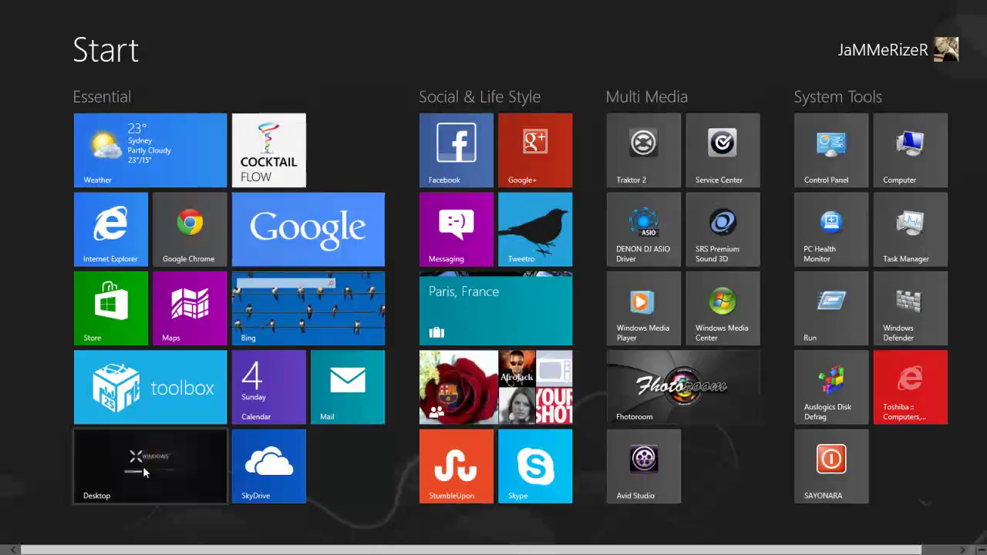
Step: Open the desktop from the Start screen and switch back and forth between the two
left_click(144, 468)
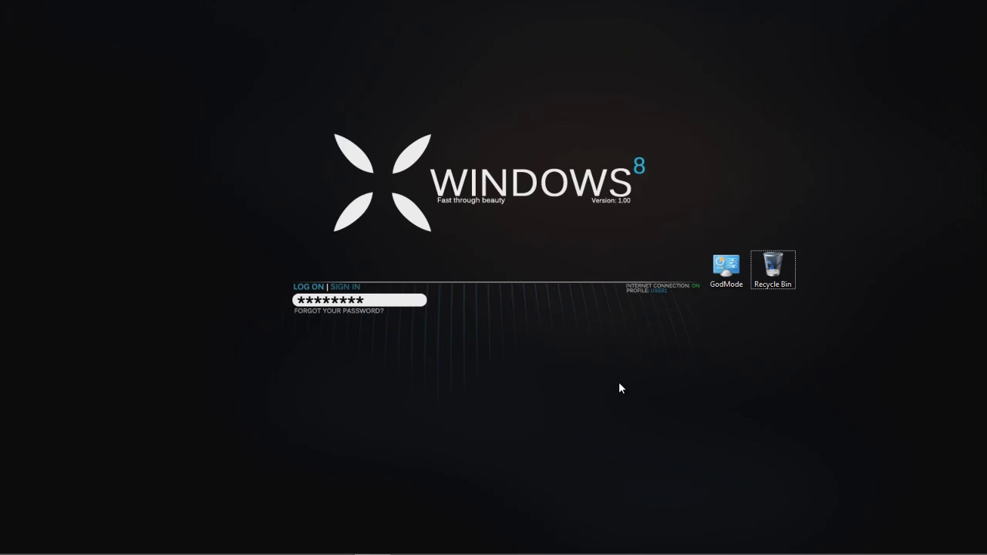
key("super")
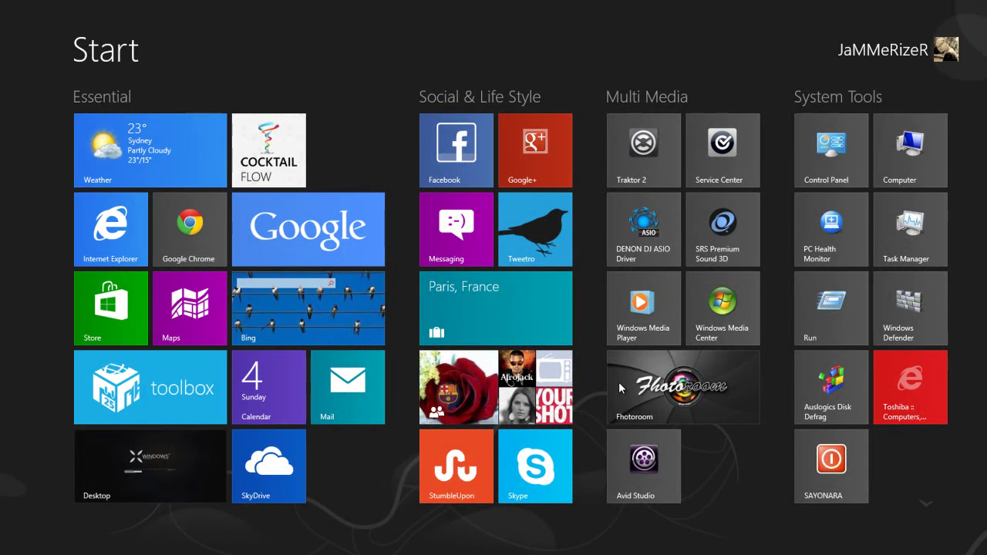
key("super")
key("super")
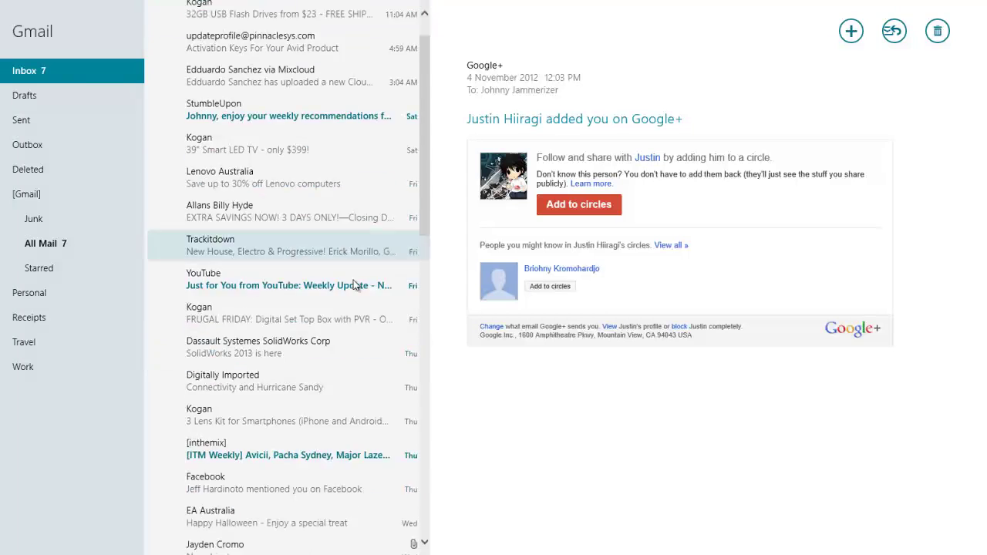
Step: Look through the Gmail inbox's message list and check the Mail app's available commands
scroll(354, 284, "down", 5)
scroll(356, 262, "up", 6)
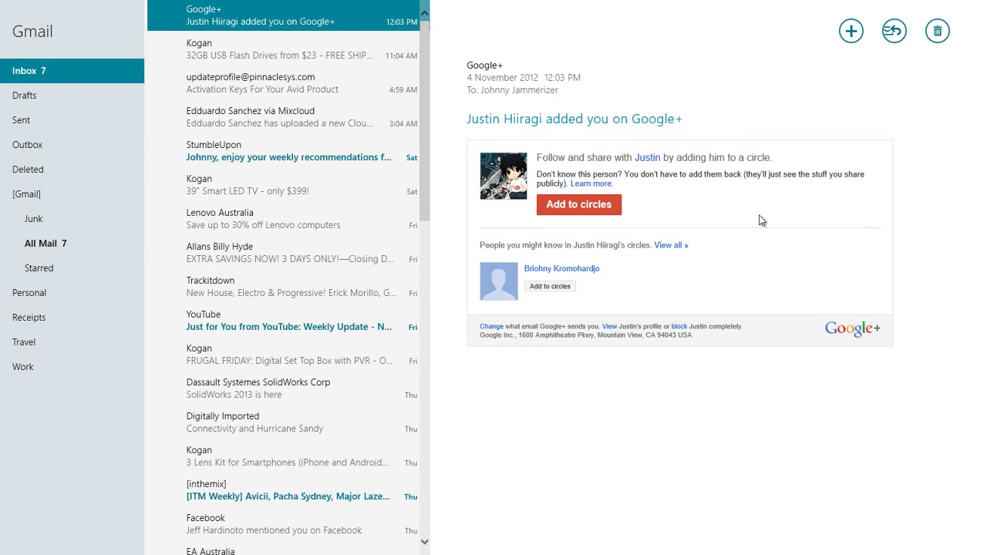
right_click(710, 221)
right_click(698, 214)
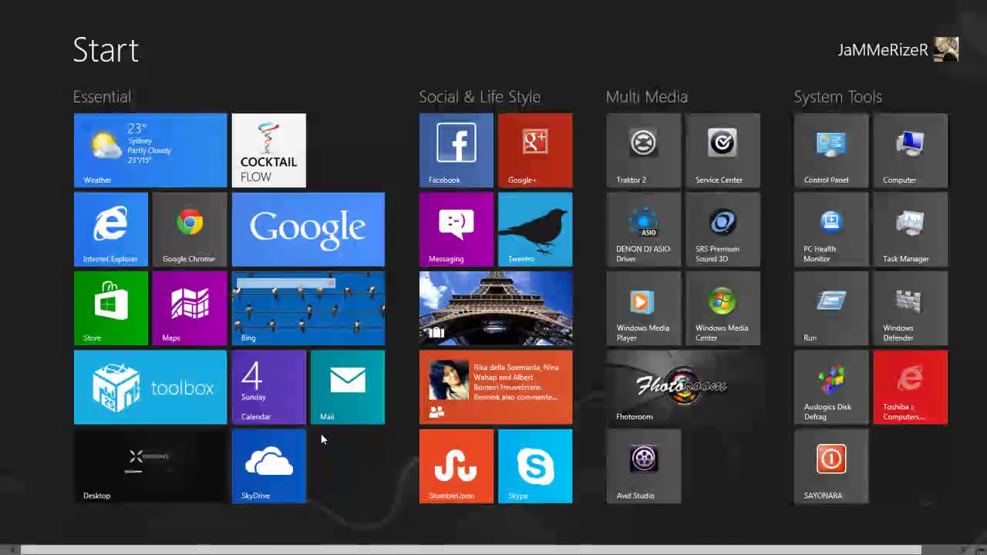
Step: View the November and December 2012 months in the Calendar app, and close the app
left_click(286, 412)
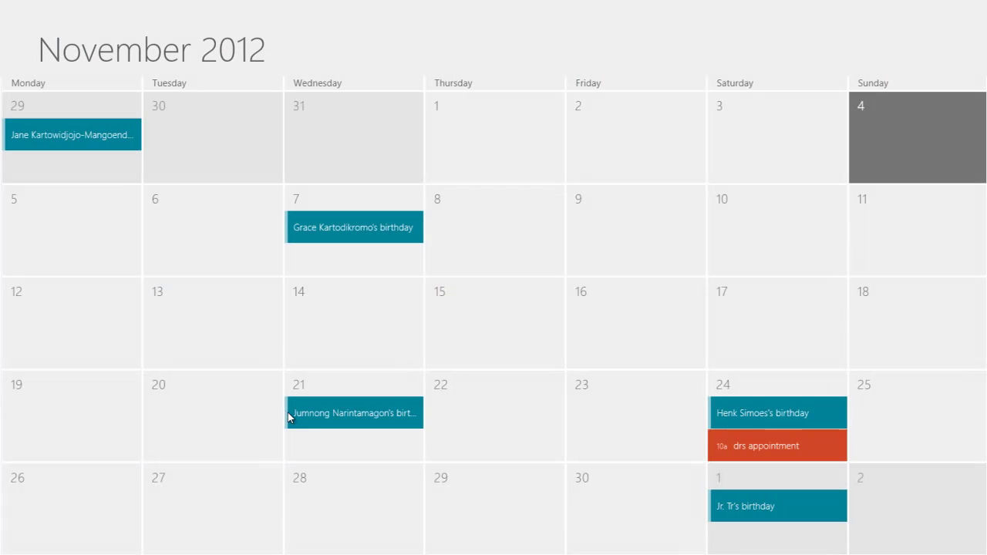
scroll(284, 325, "down", 1)
scroll(285, 325, "up", 1)
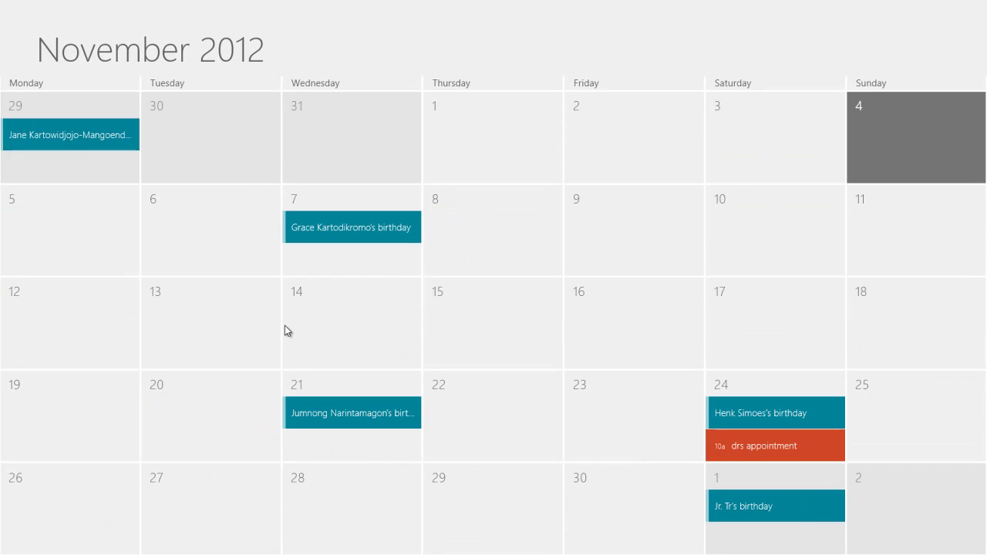
scroll(285, 326, "down", 1)
scroll(278, 299, "up", 1)
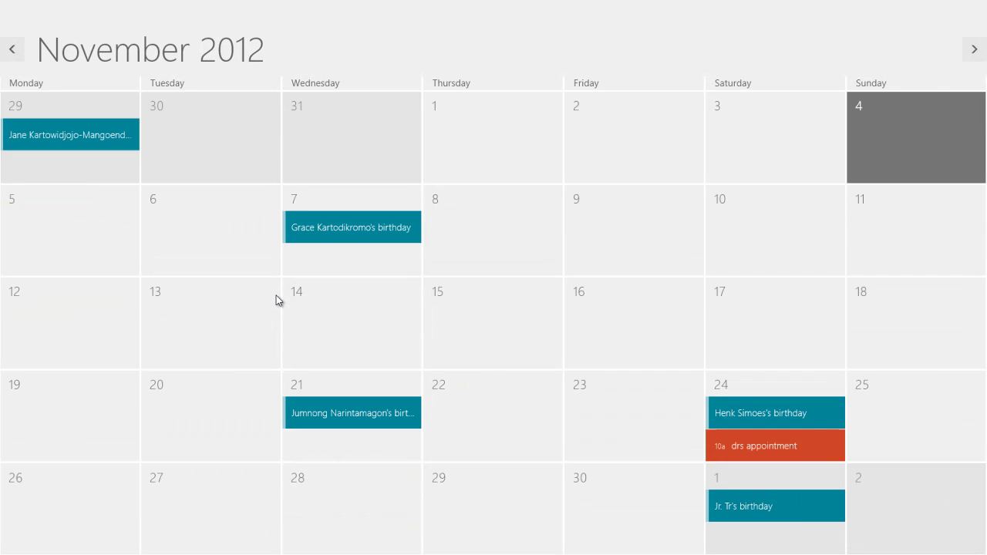
scroll(278, 299, "down", 1)
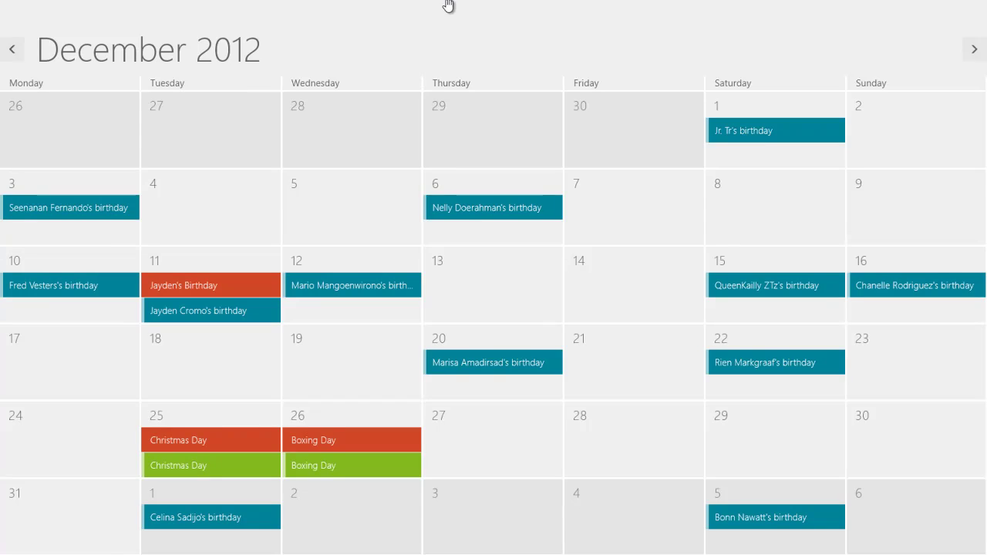
left_click_drag(448, 7, 428, 551)
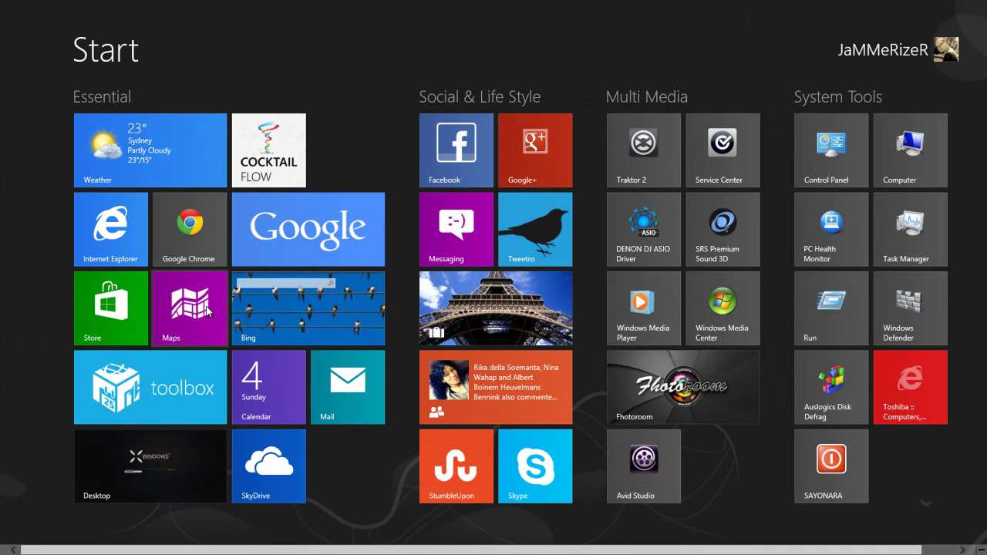
Step: Open the ninemsn party promoter news story in Internet Explorer and look through the whole article
left_click(125, 232)
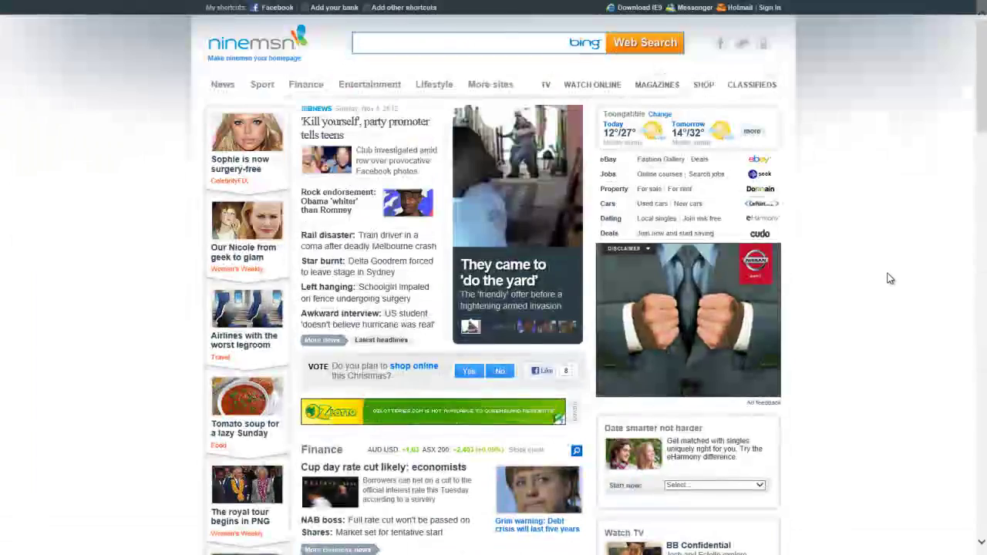
left_click(400, 135)
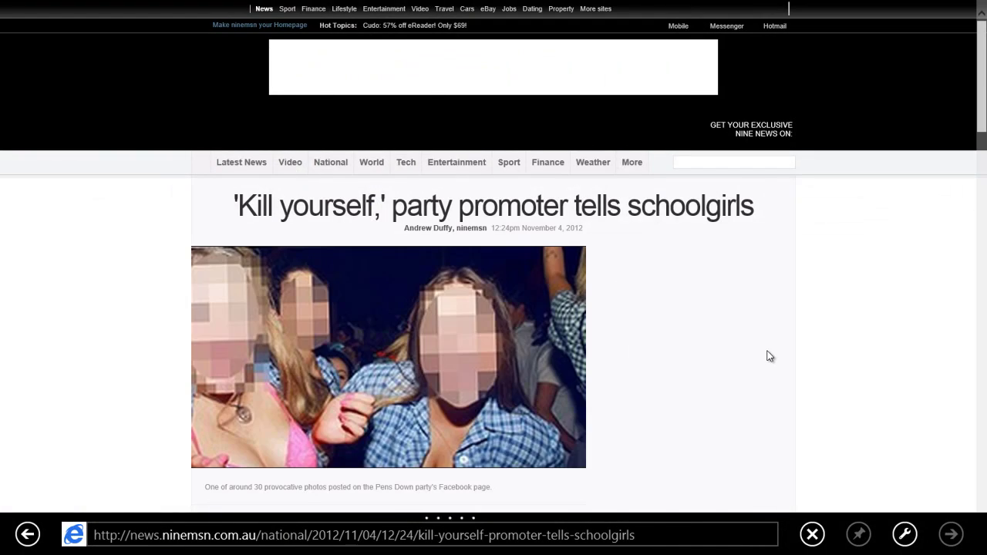
scroll(764, 351, "down", 15)
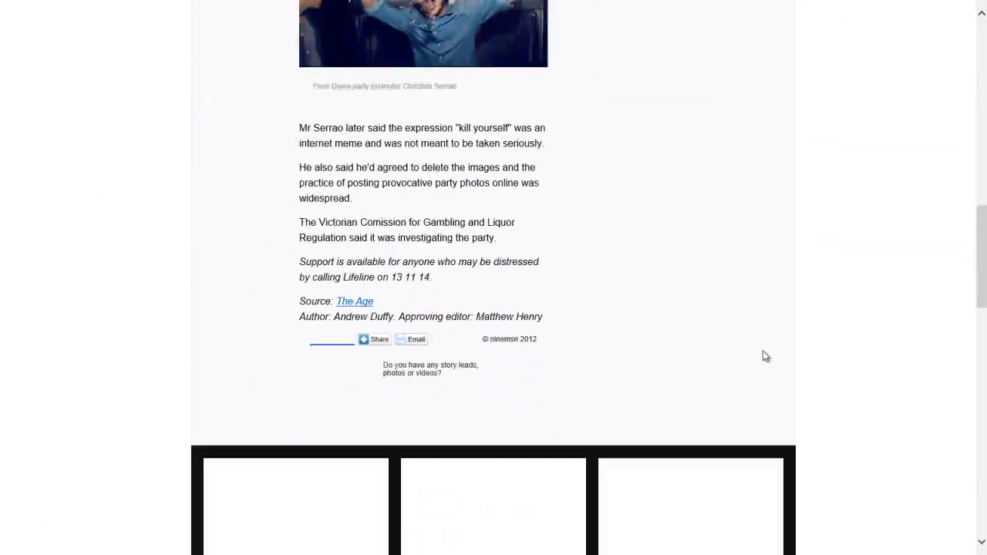
scroll(758, 338, "up", 15)
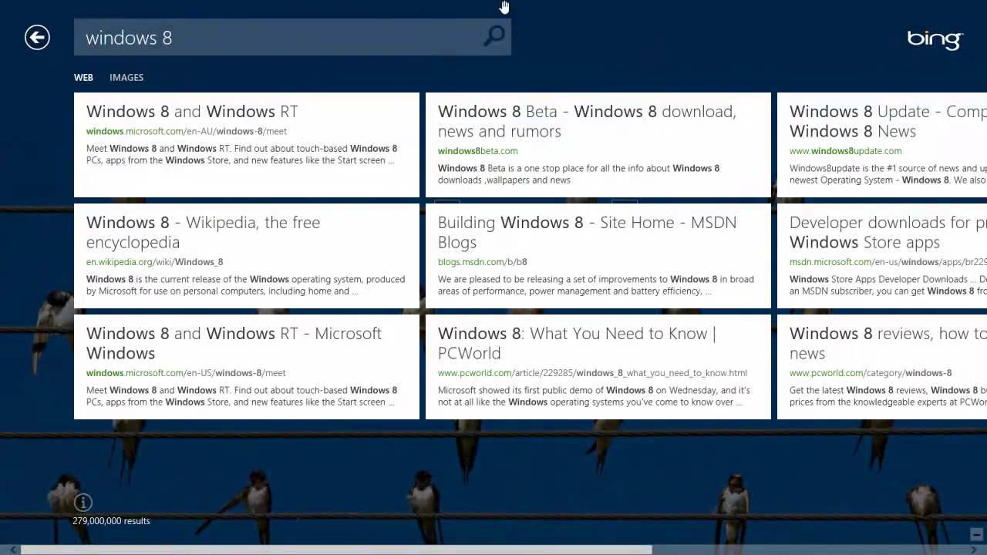
Step: Close the Bing app, and search for "windows 8" in the Google app before closing it as well
left_click_drag(504, 7, 459, 552)
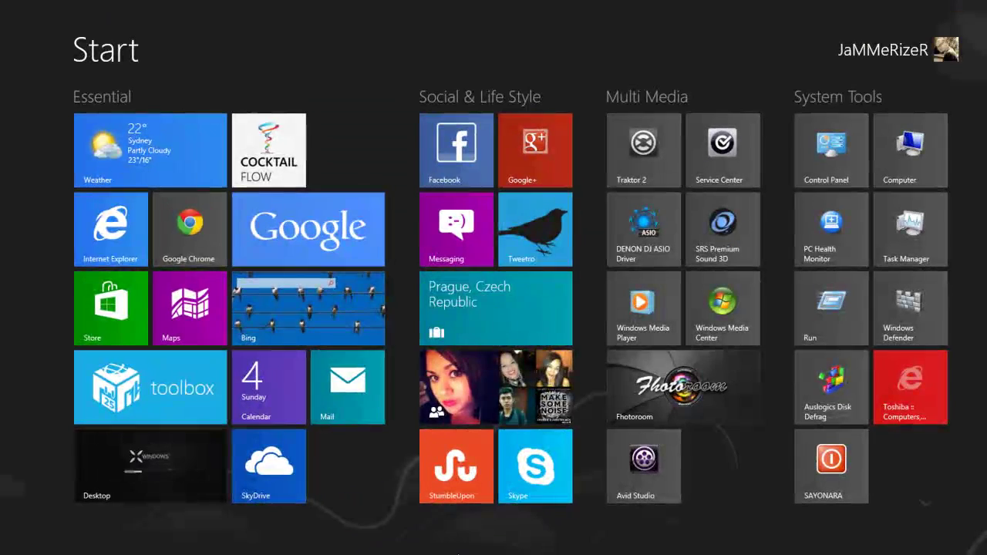
left_click(341, 232)
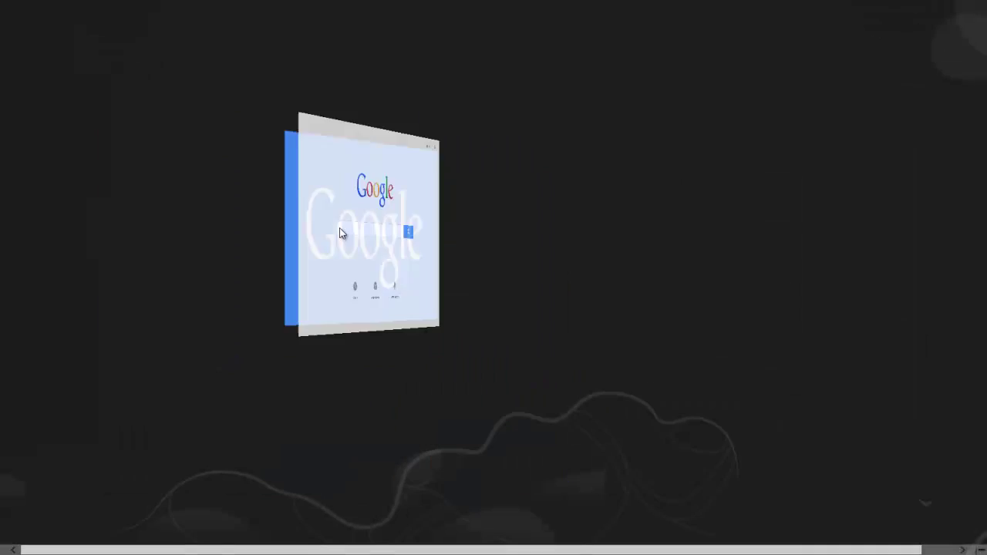
left_click(333, 292)
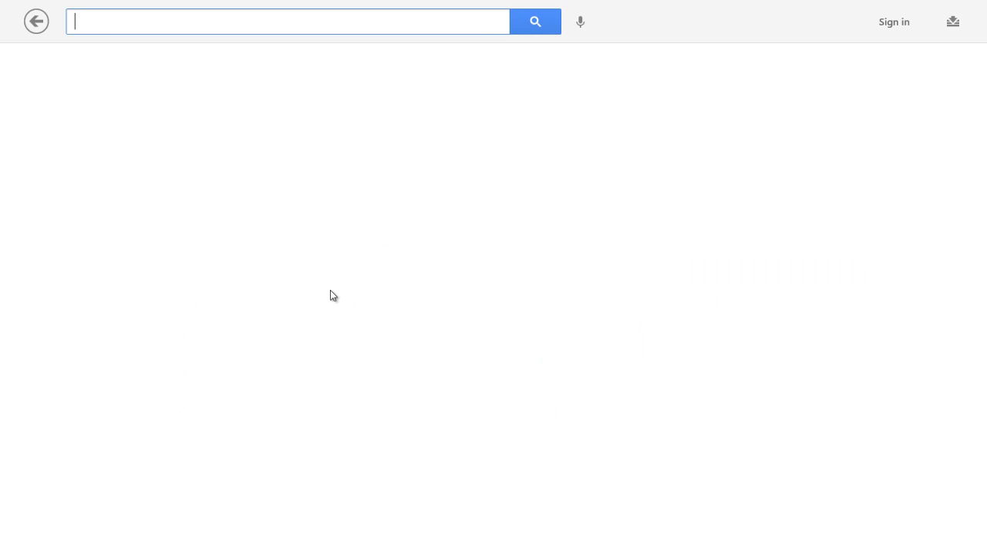
type("windows 8")
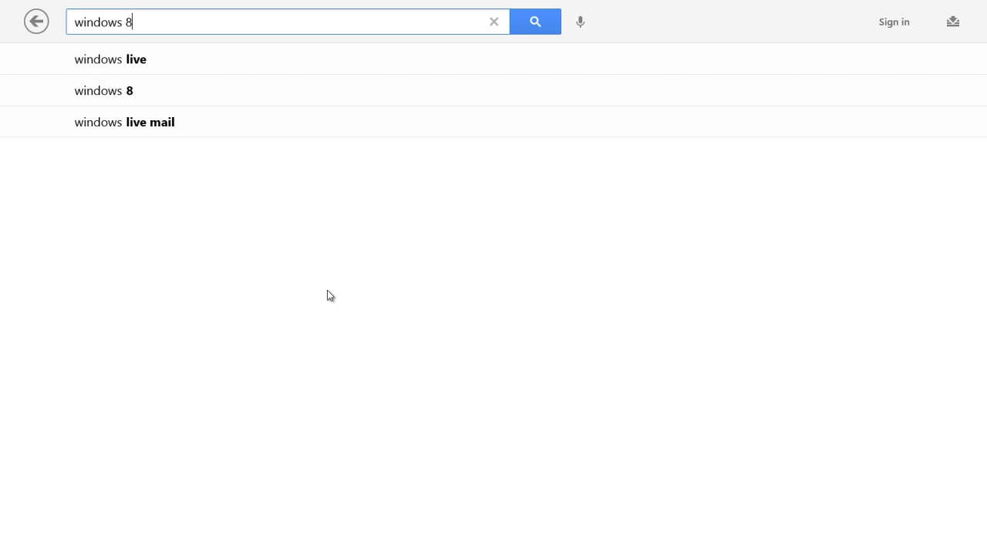
key("Return")
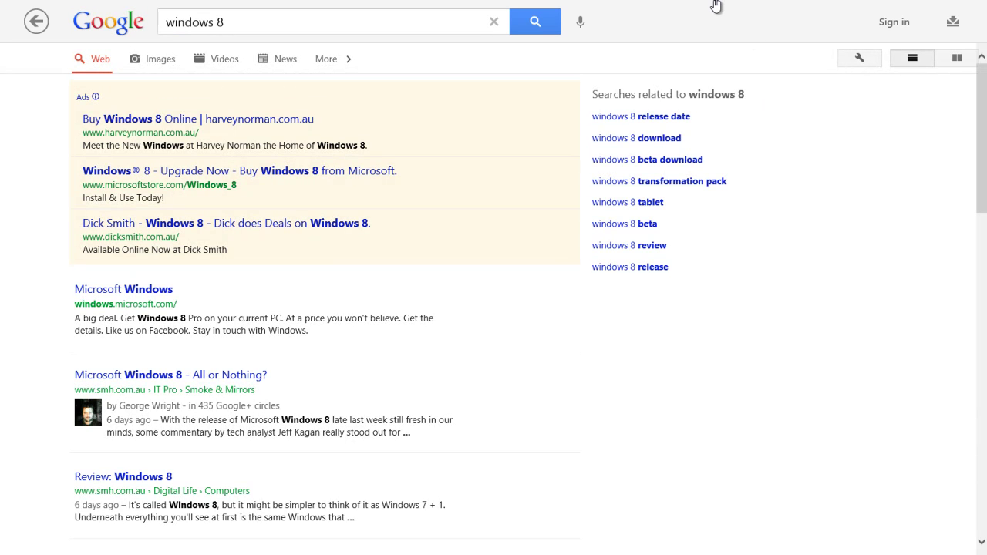
left_click_drag(658, 5, 567, 549)
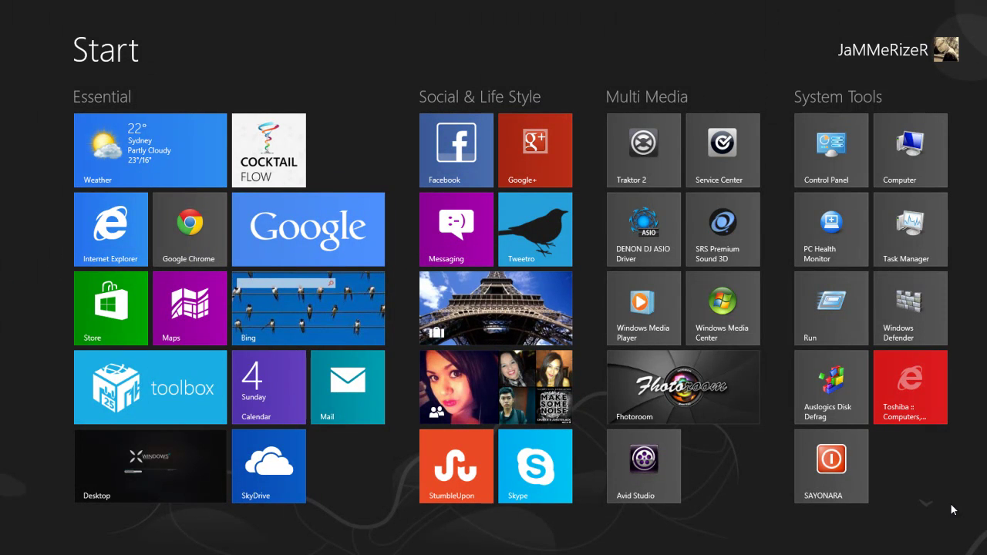
Step: View the Facebook news feed and the Google+ stream, closing each one after viewing
left_click(464, 155)
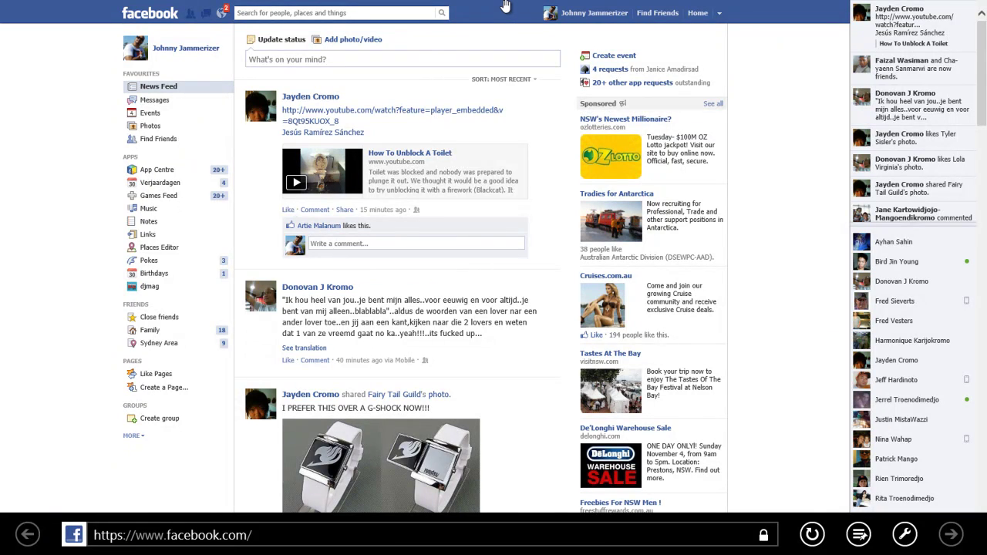
left_click_drag(503, 6, 536, 551)
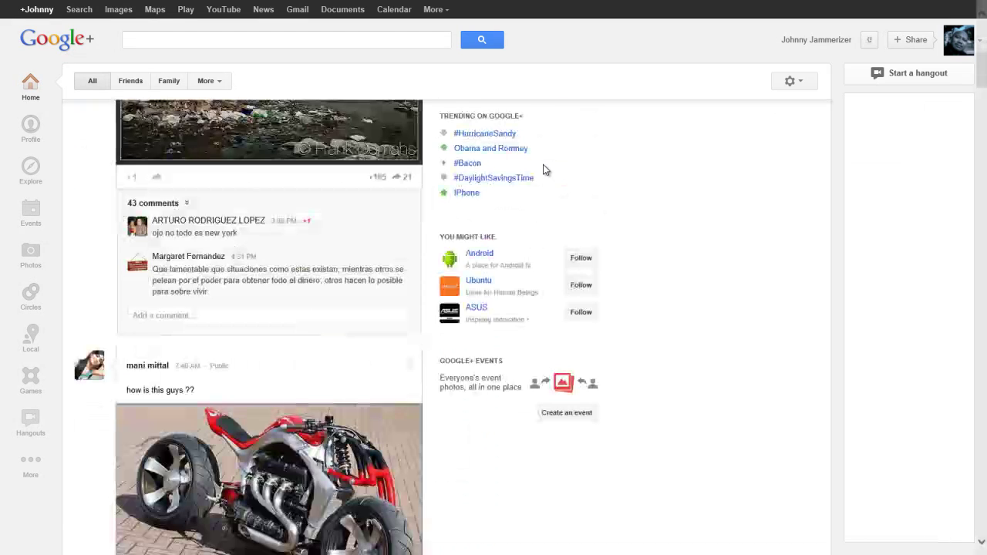
scroll(543, 170, "up", 6)
left_click_drag(535, 4, 532, 552)
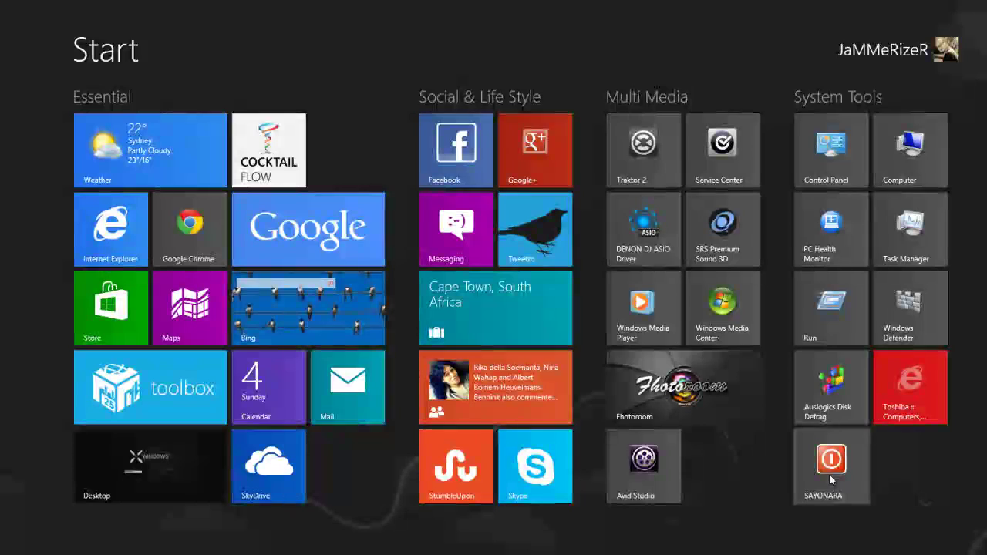
Step: Open the Weather app and examine Sydney's hourly forecast, weather maps and historical weather chart
left_click(195, 162)
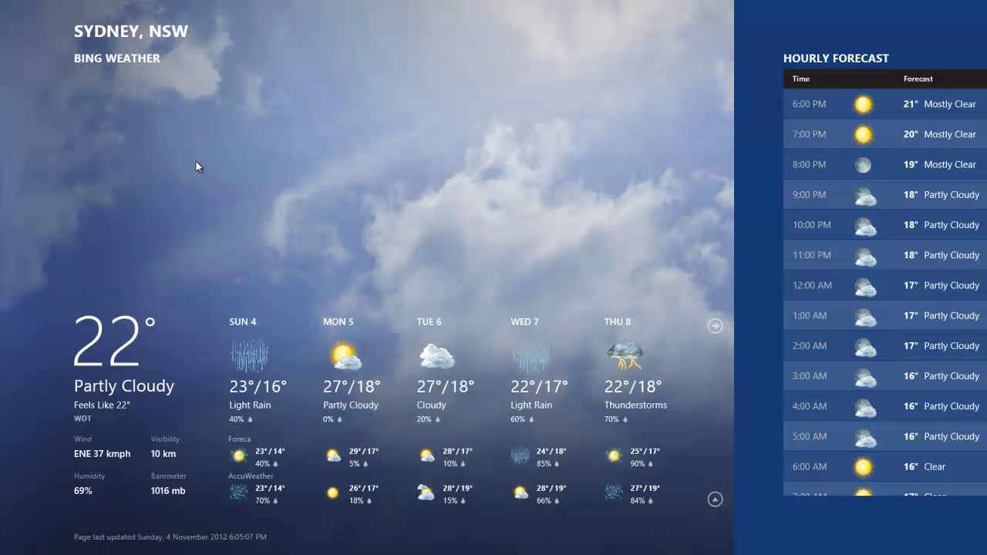
scroll(713, 479, "down", 3)
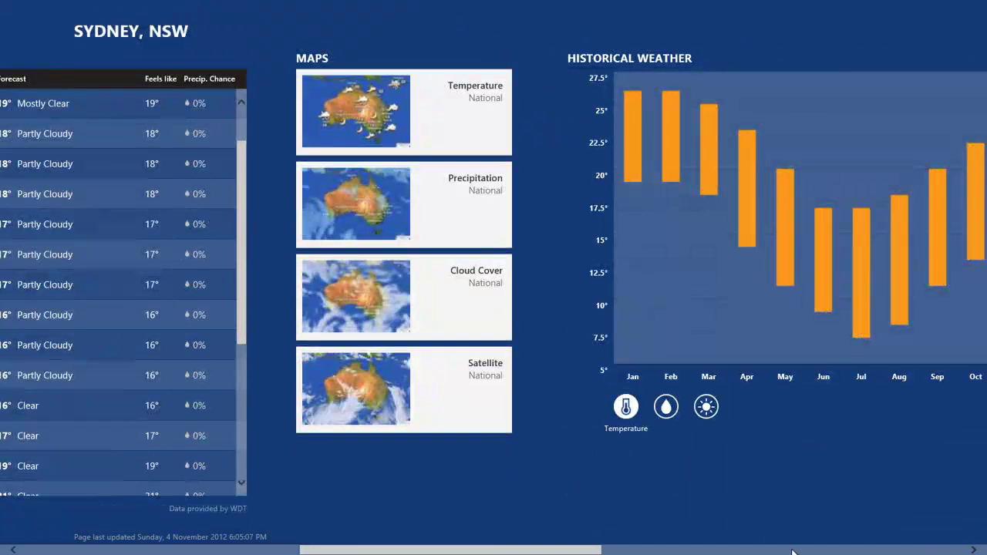
scroll(792, 551, "left", 3)
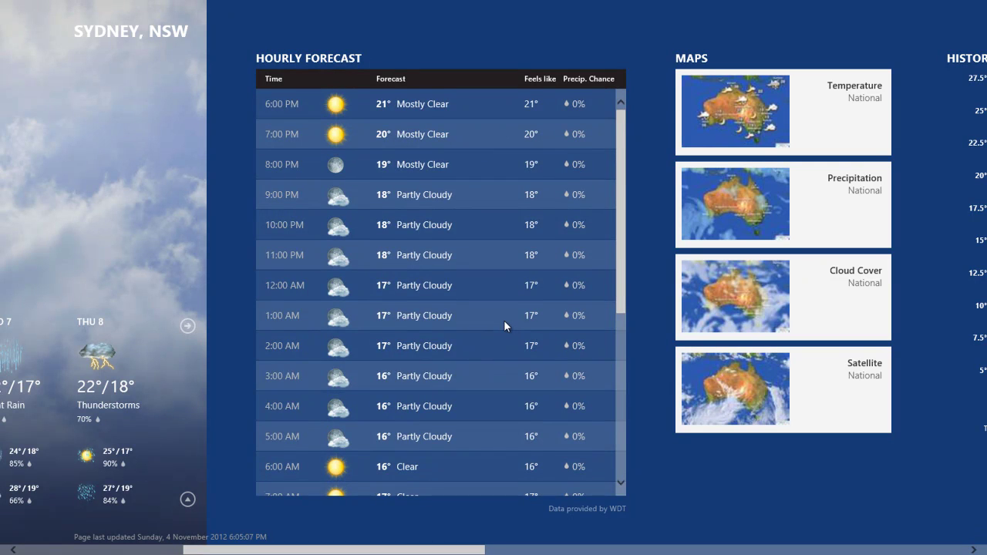
scroll(504, 321, "down", 5)
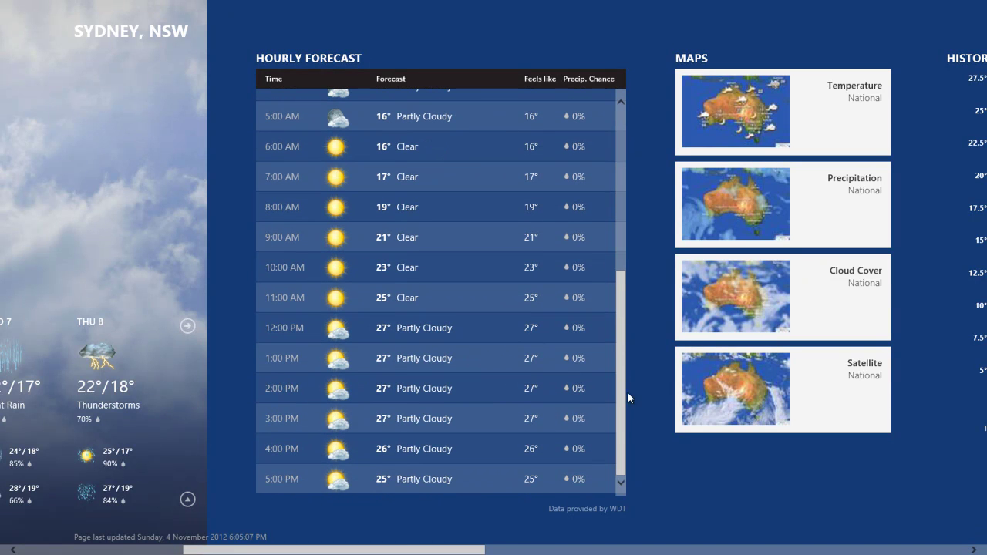
scroll(740, 486, "right", 5)
scroll(739, 486, "left", 1)
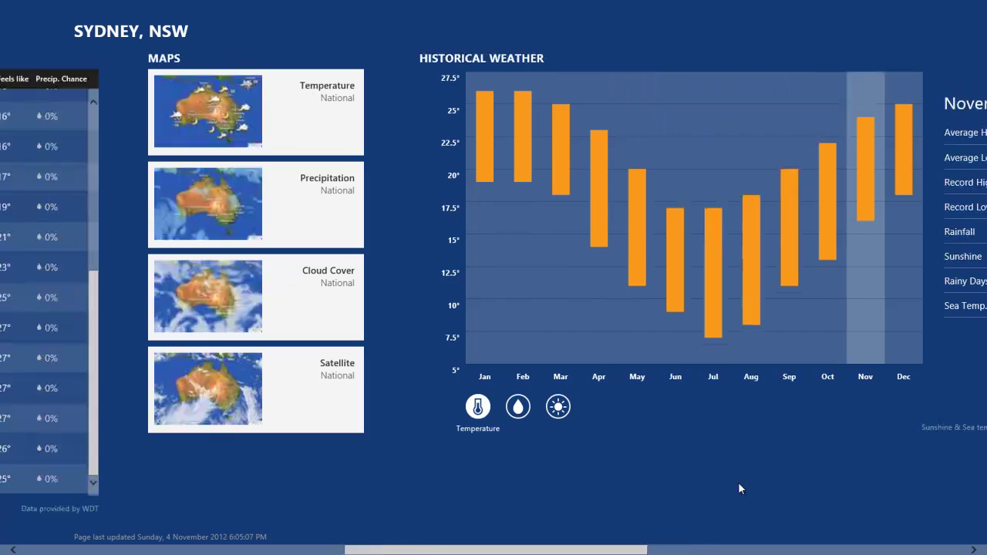
scroll(738, 482, "right", 1)
scroll(738, 482, "left", 6)
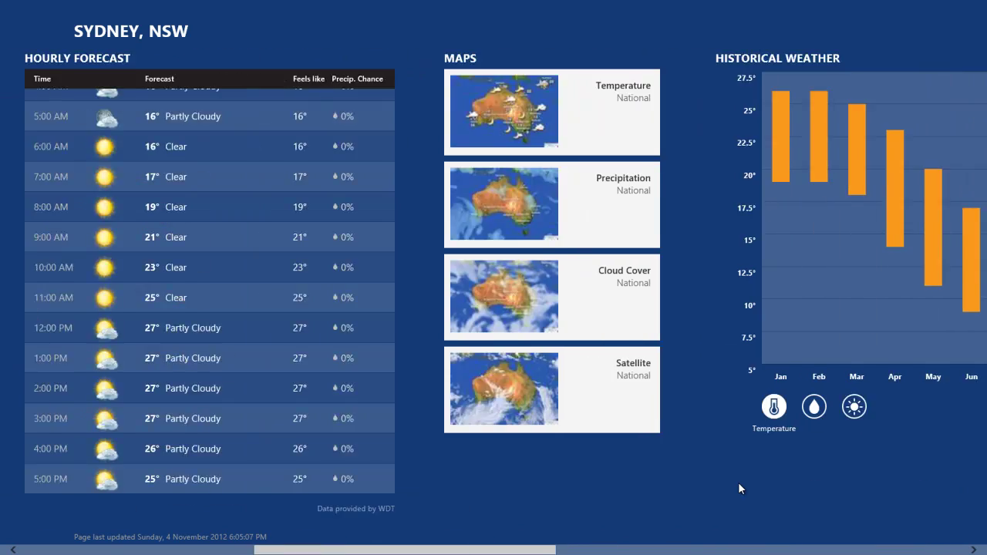
scroll(738, 482, "up", 3)
Step: Show the Amsterdam forecast from the saved places in the Weather app, and bring up the app's commands again
right_click(266, 31)
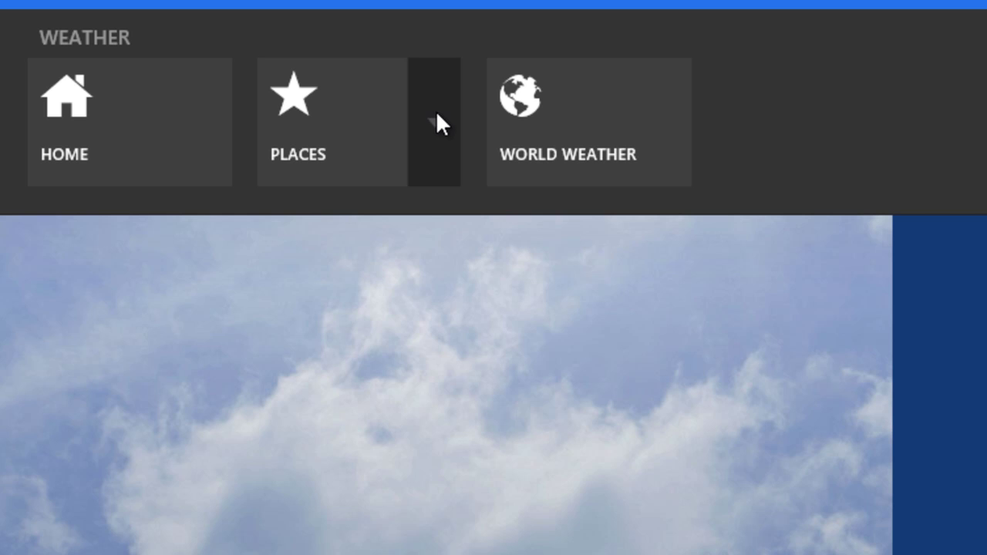
left_click(435, 116)
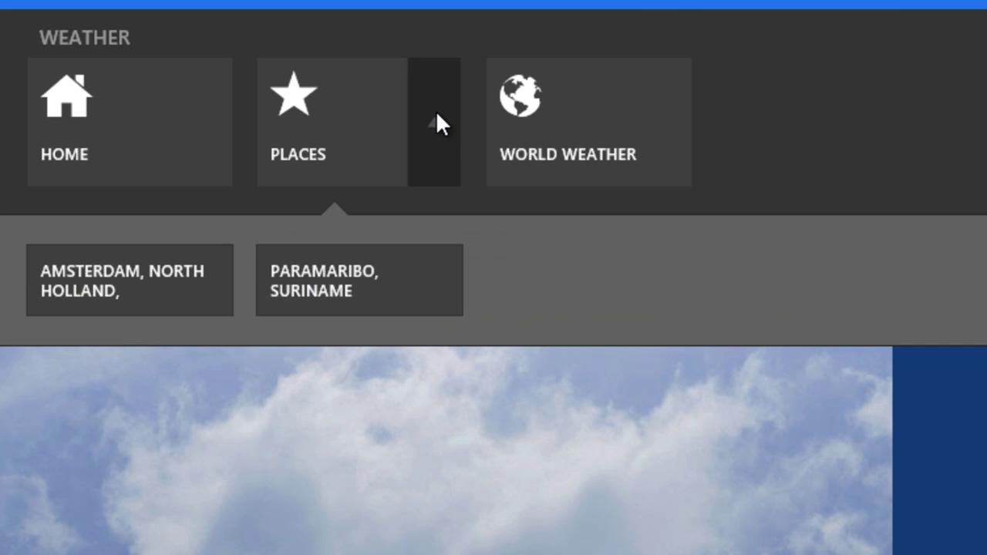
left_click(181, 274)
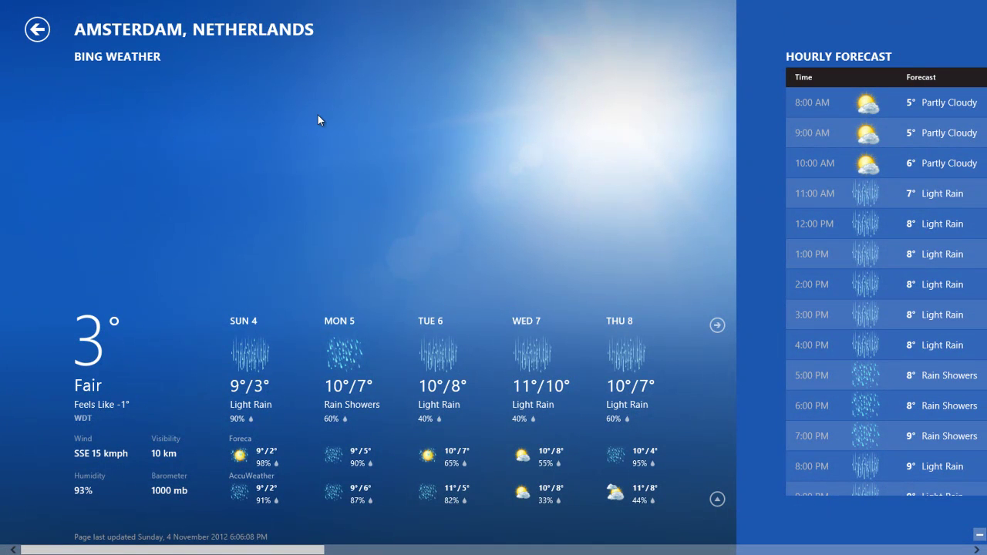
right_click(404, 98)
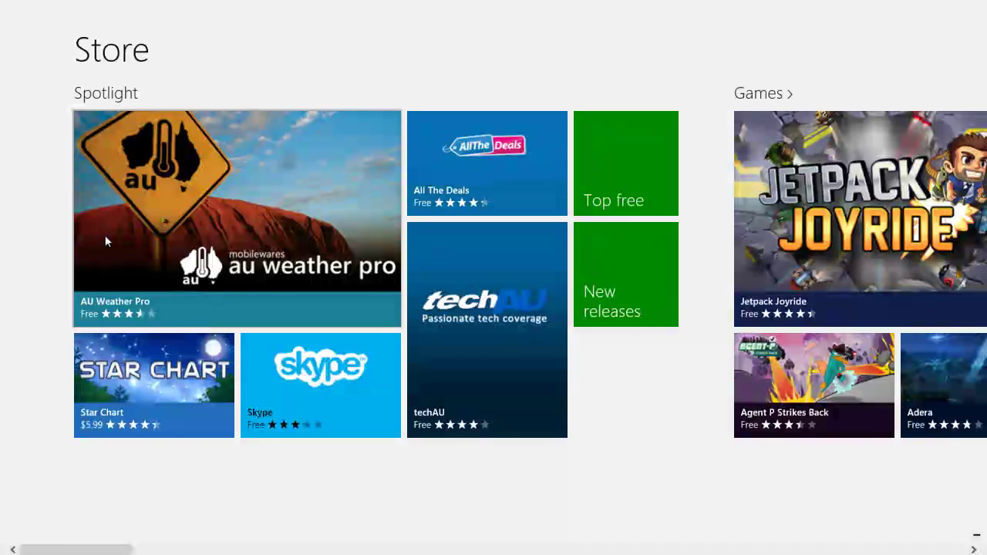
Step: Browse the Store's app categories from Spotlight and Games through Entertainment and Photo to News & Weather
scroll(105, 236, "down", 5)
scroll(109, 244, "down", 5)
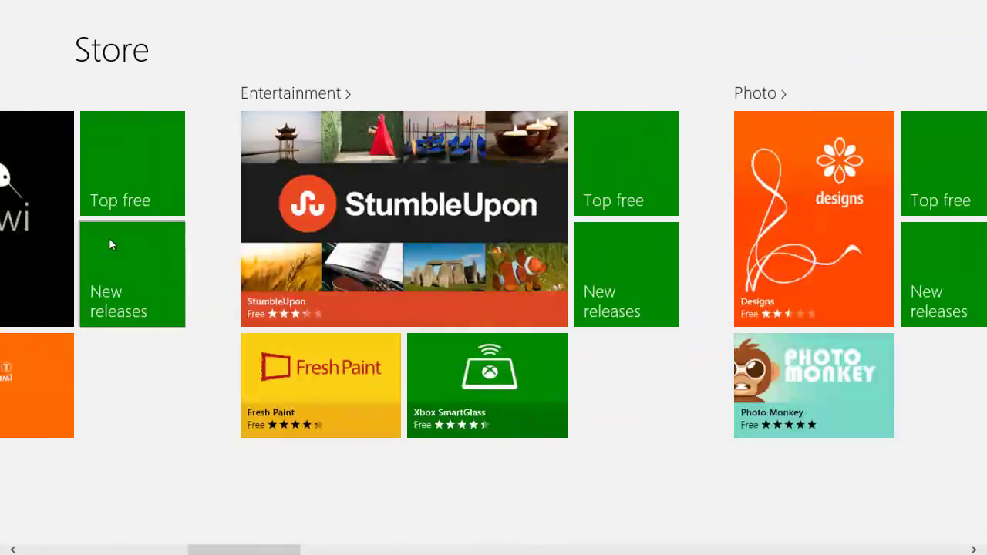
scroll(111, 243, "down", 5)
scroll(110, 243, "down", 10)
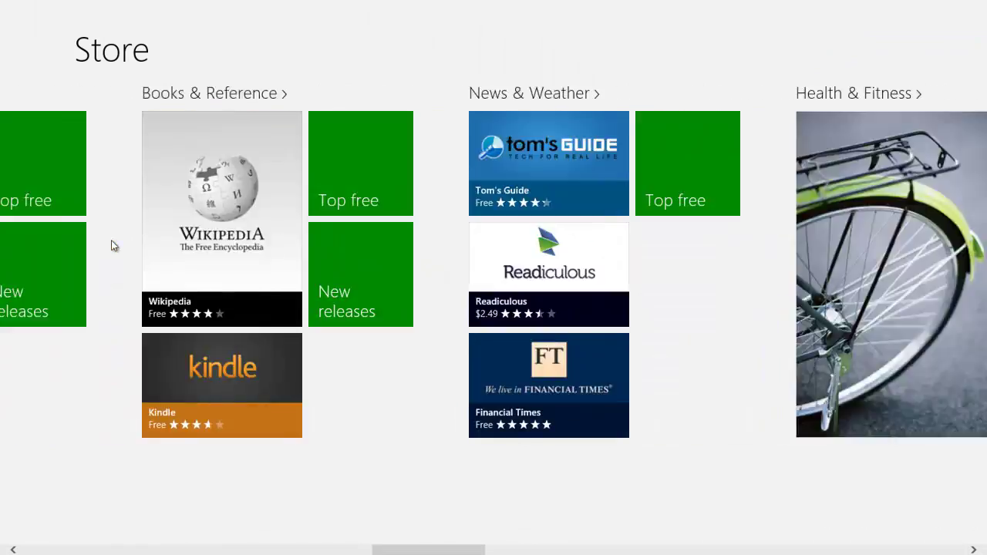
Step: Browse the Store's remaining categories through Education and look through the full list of Business apps
scroll(112, 242, "down", 10)
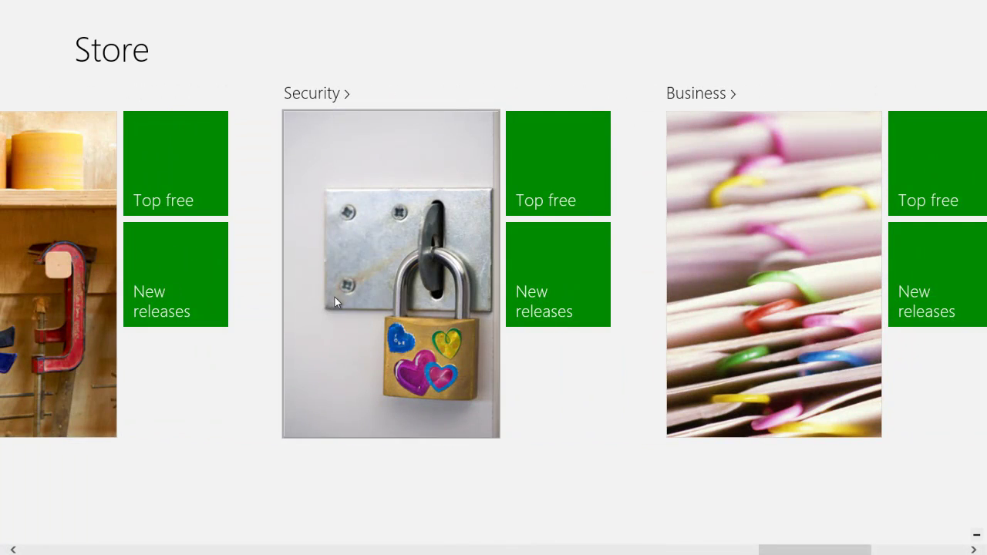
scroll(335, 297, "down", 3)
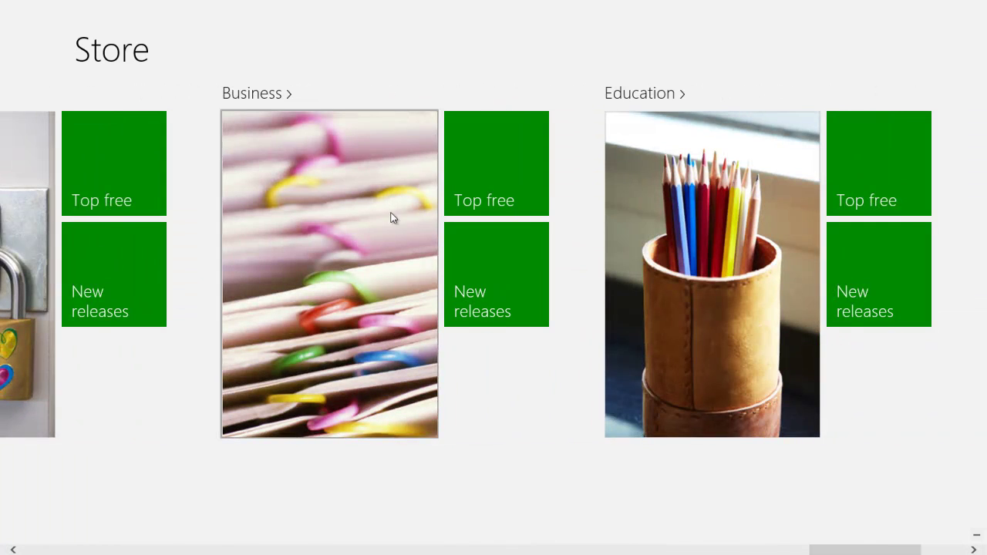
left_click(256, 94)
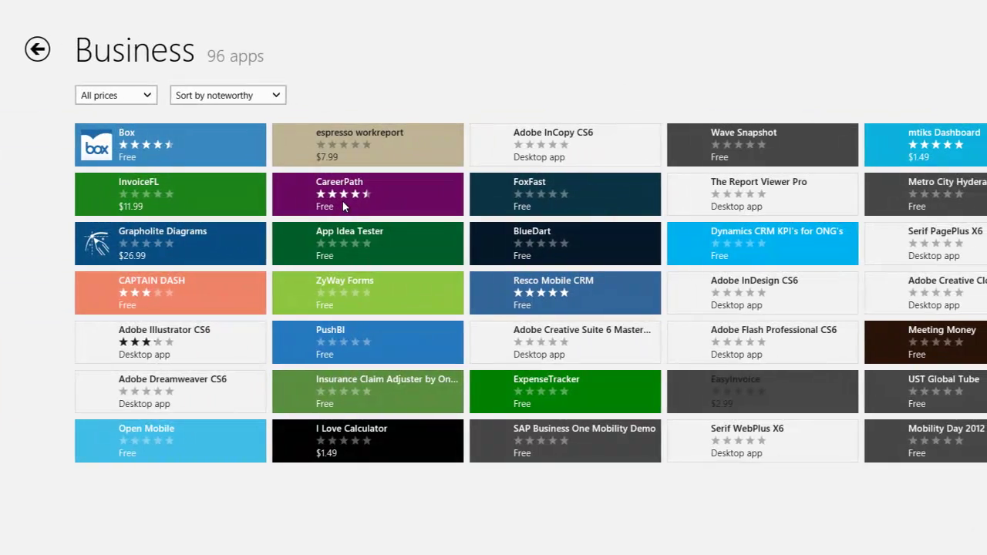
scroll(704, 480, "down", 5)
scroll(704, 479, "down", 10)
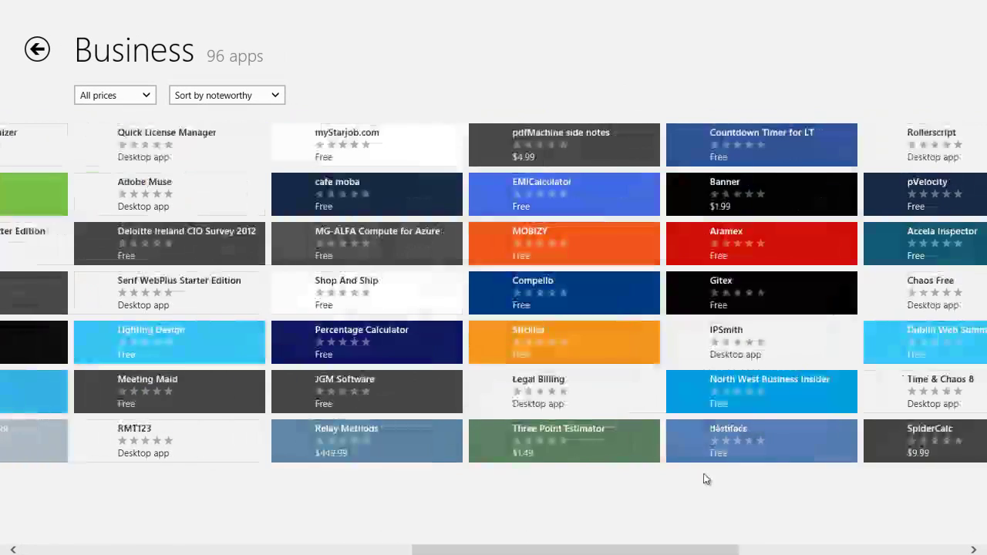
scroll(704, 480, "up", 15)
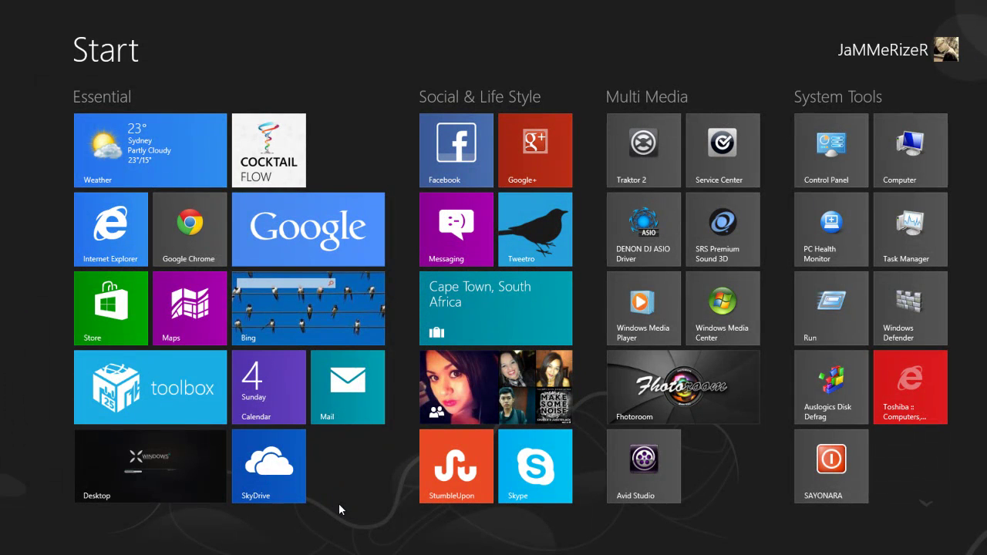
Step: Open Device Manager from the Control Panel's Hardware and Sound category, view the device list and return to the Start screen
left_click(819, 157)
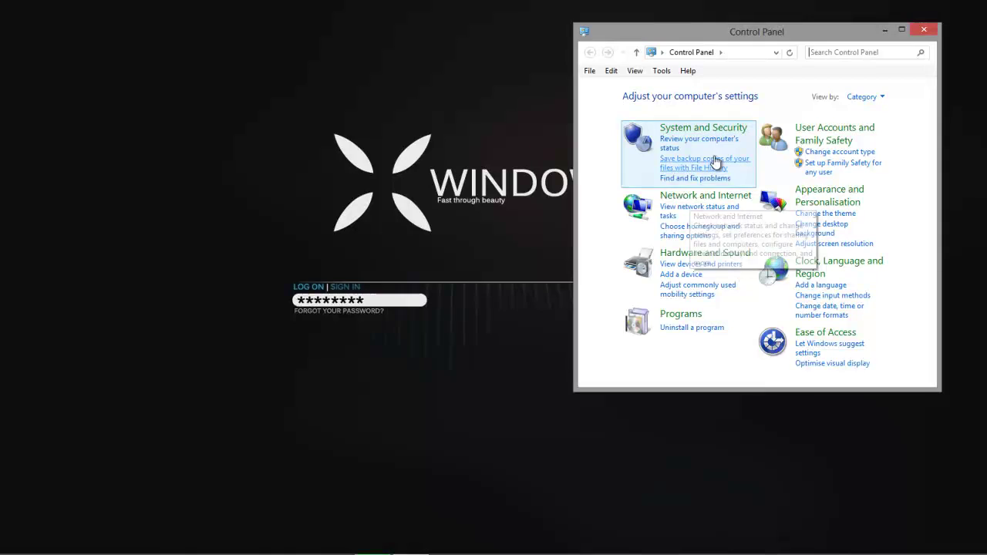
left_click(692, 253)
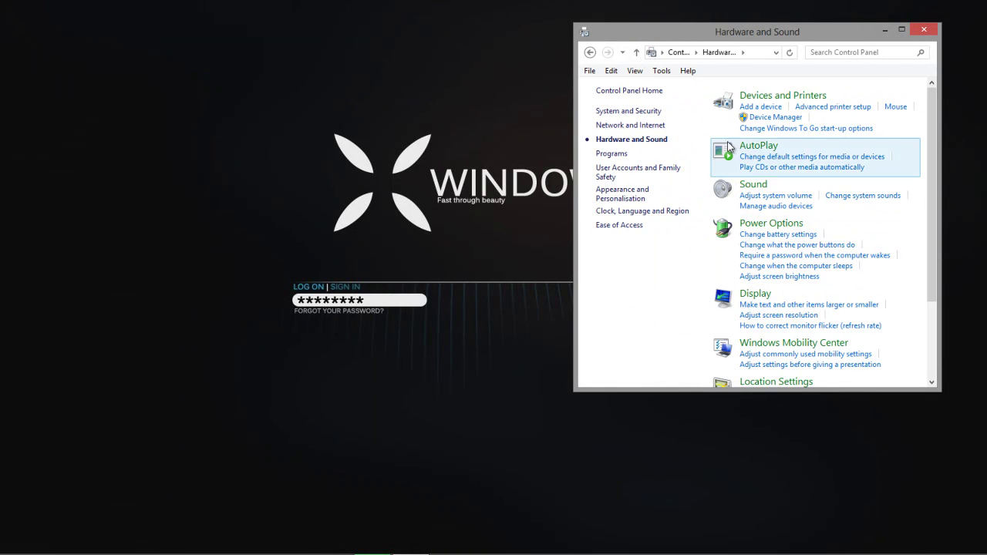
left_click(777, 117)
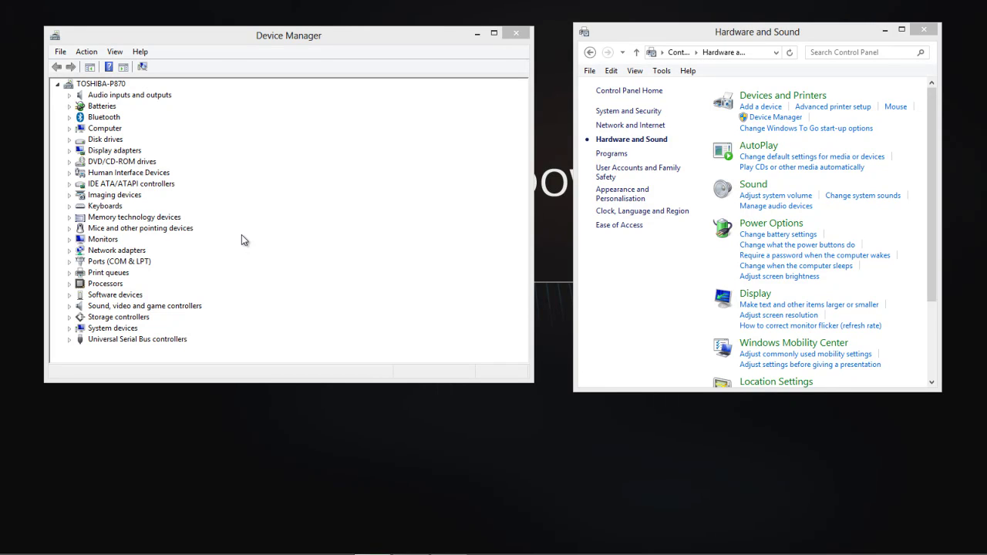
mouse_move(27, 544)
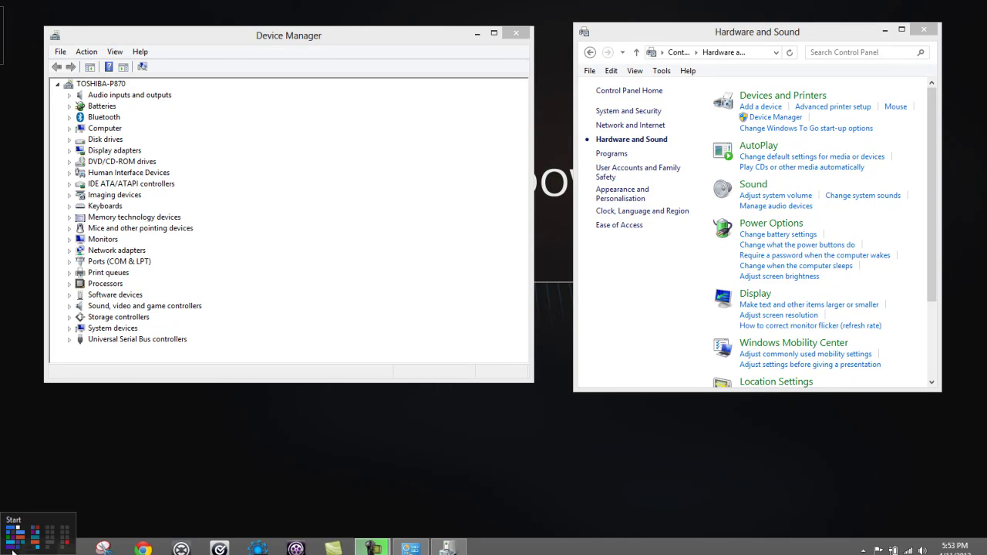
left_click(10, 549)
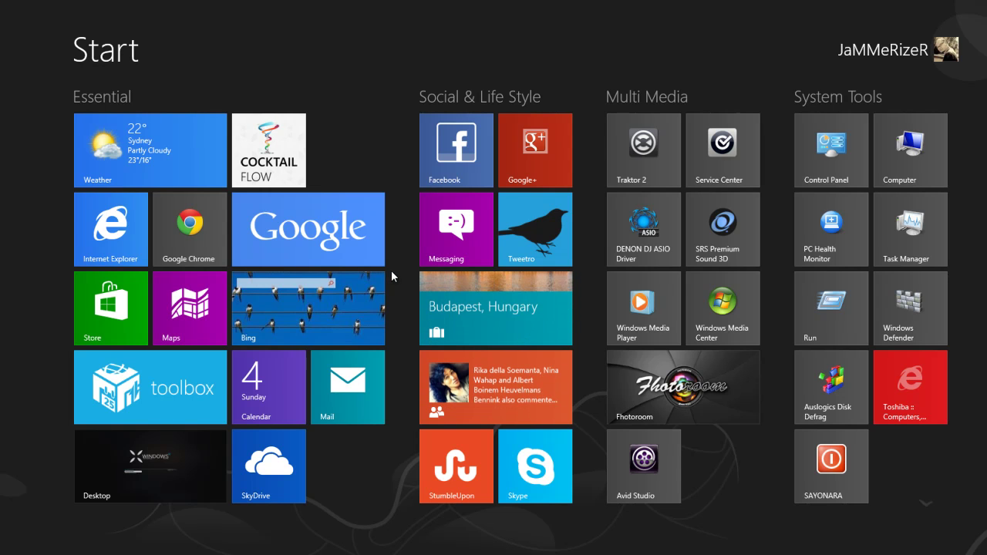
Step: Show all installed apps, examine the list through Windows System and WinRAR, and return to the Start tiles
right_click(914, 509)
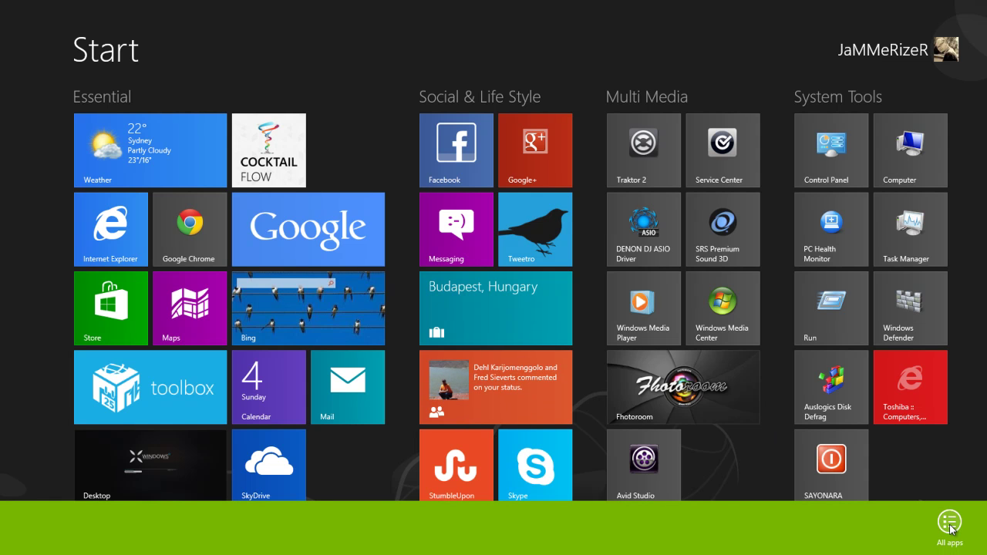
left_click(950, 525)
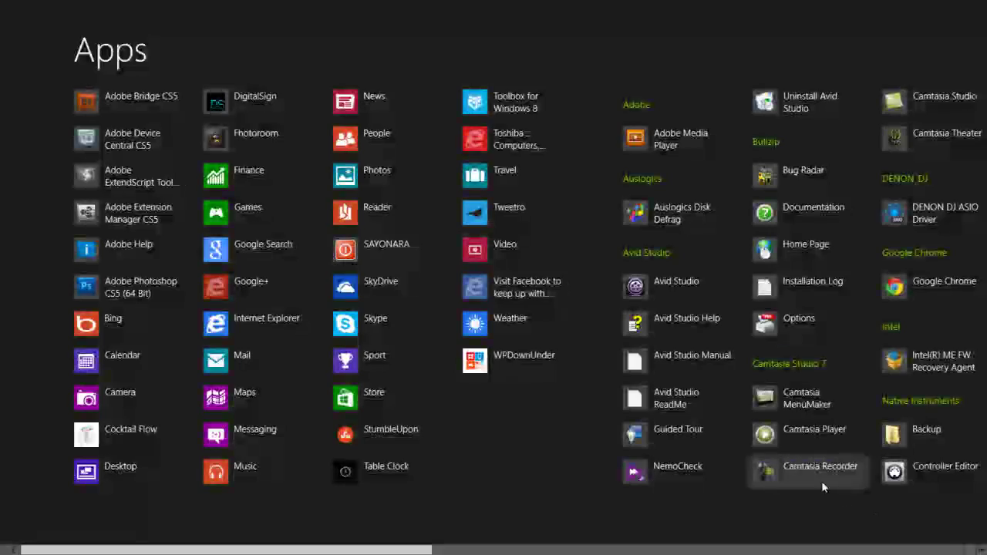
scroll(691, 303, "down", 2)
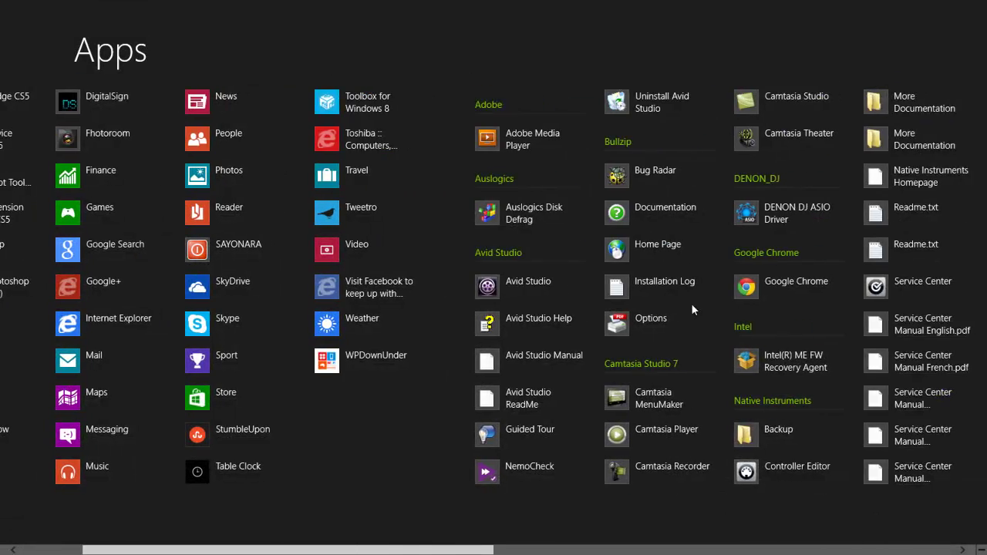
scroll(691, 303, "down", 10)
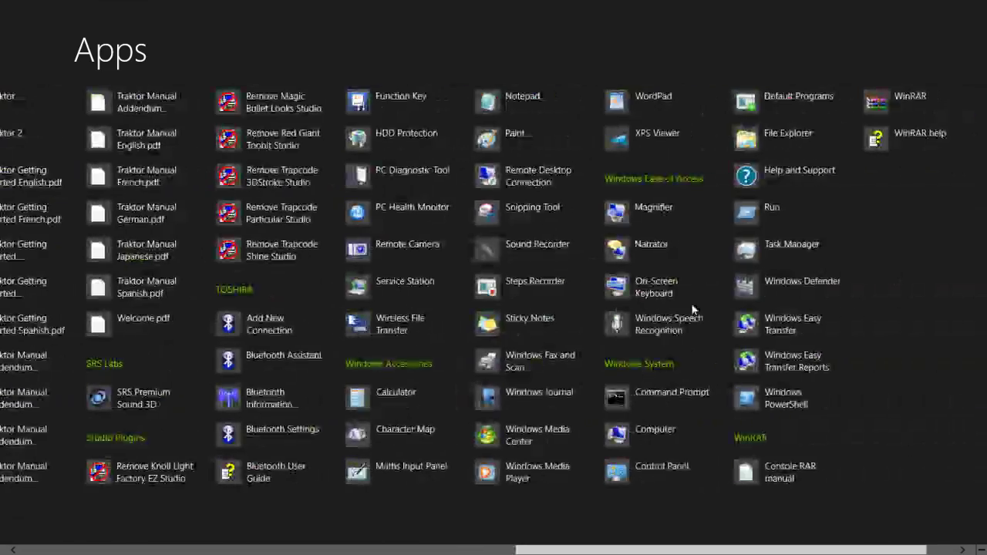
scroll(691, 303, "up", 2)
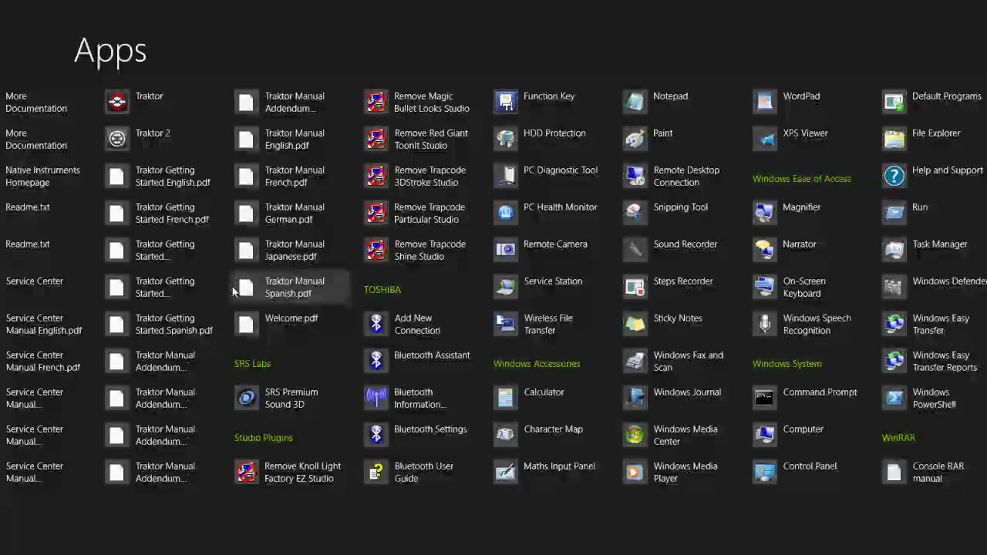
scroll(236, 287, "down", 2)
scroll(242, 284, "up", 4)
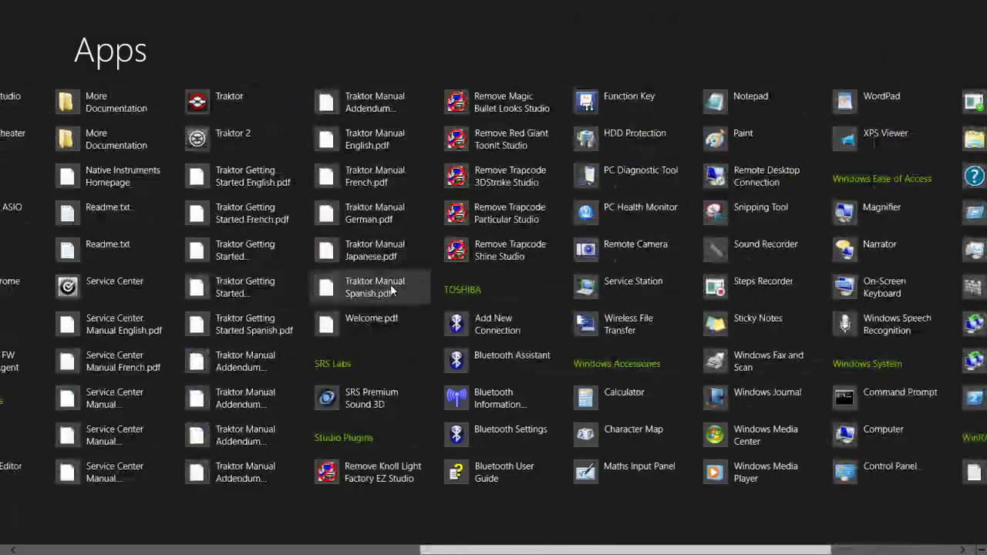
scroll(390, 284, "down", 4)
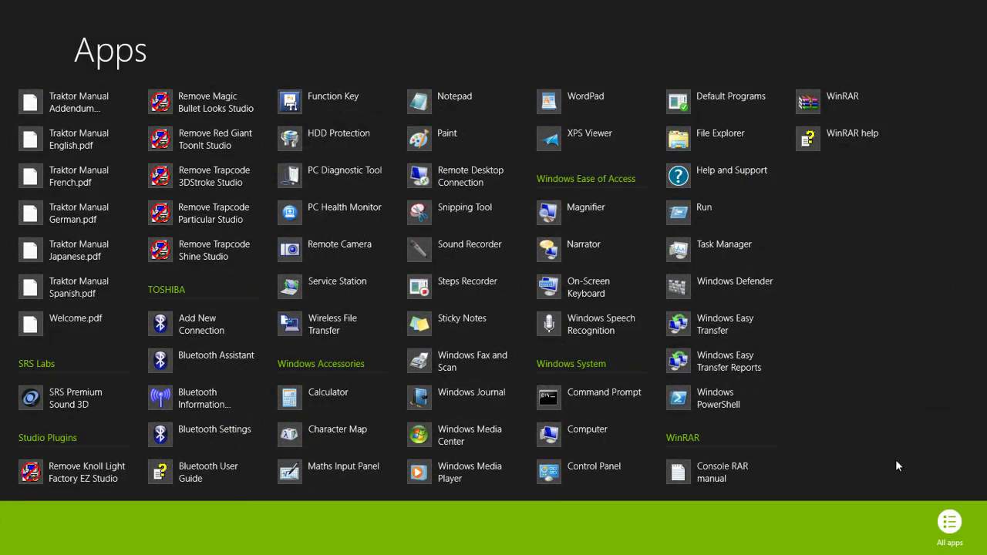
left_click(950, 525)
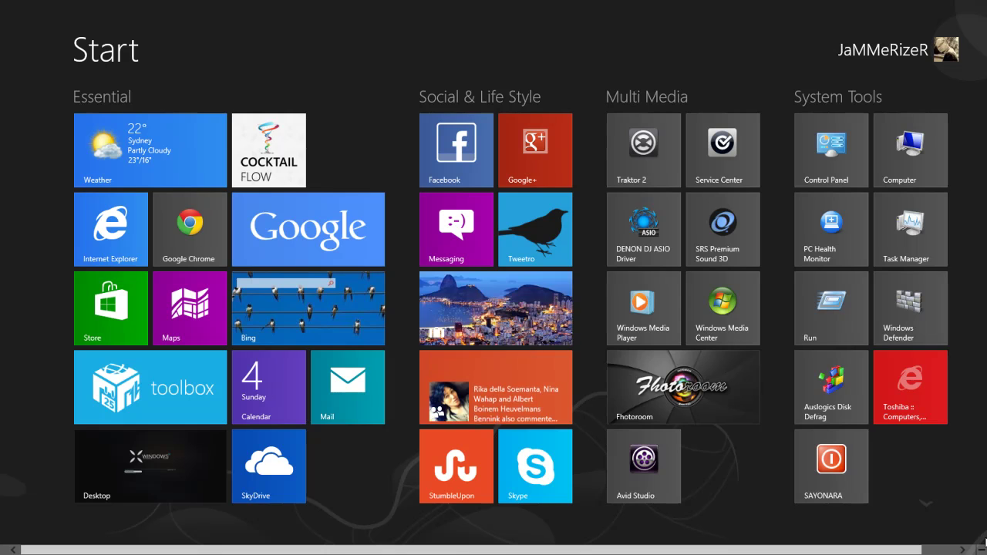
Step: Turn on the display of administrative tools in the Start screen's tile settings
mouse_move(986, 547)
left_click(976, 409)
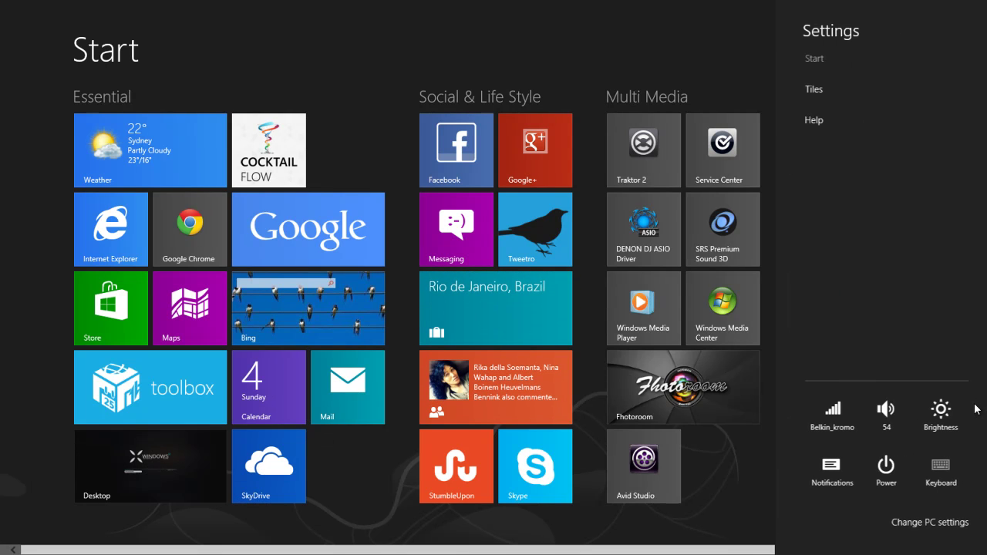
left_click(839, 87)
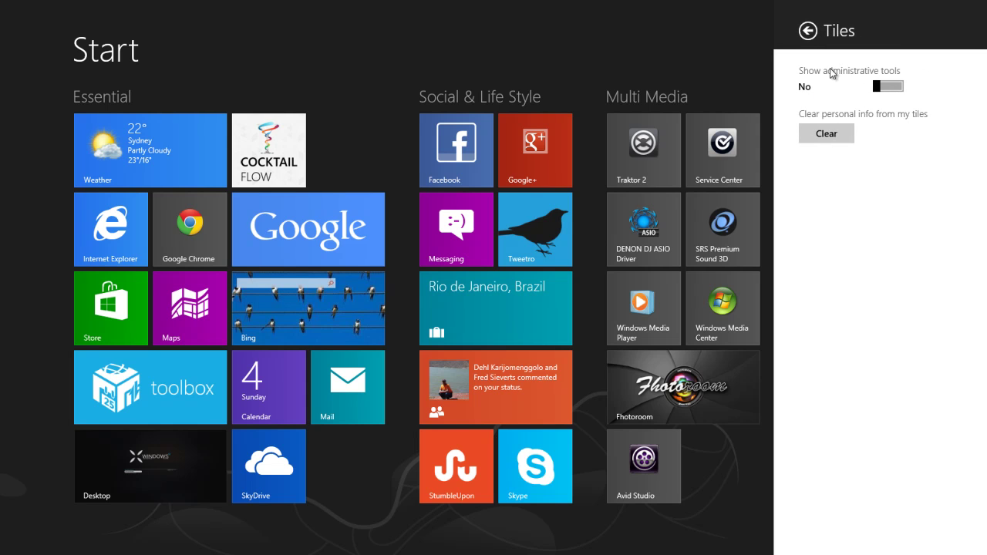
left_click(894, 87)
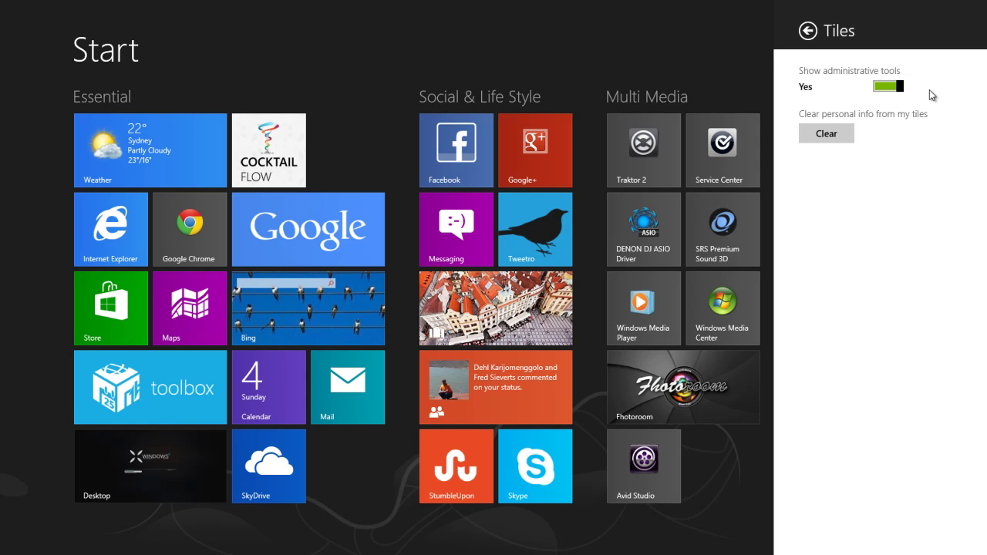
left_click(725, 54)
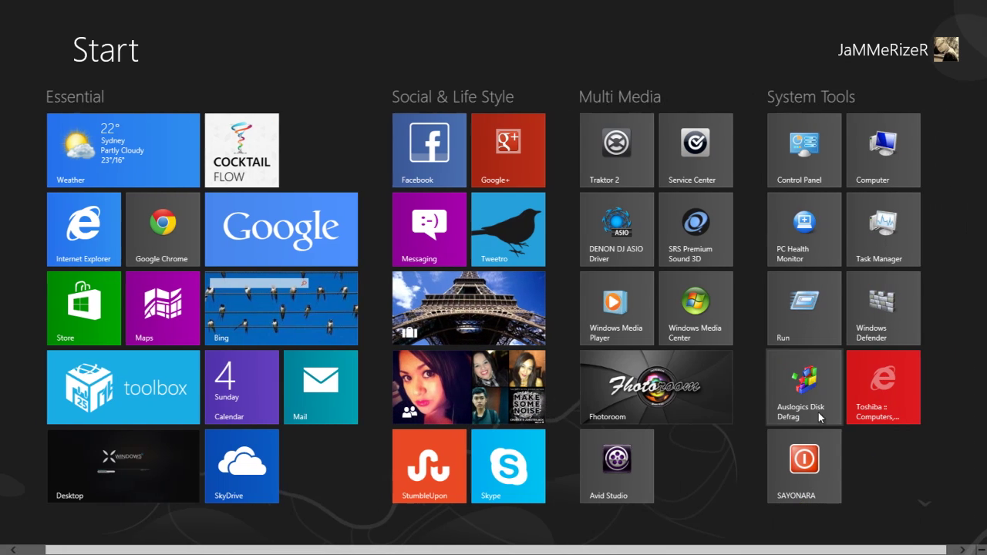
Step: Examine the administrative tool tiles beyond the System Tools group and return to the beginning of the Start screen
scroll(906, 493, "down", 5)
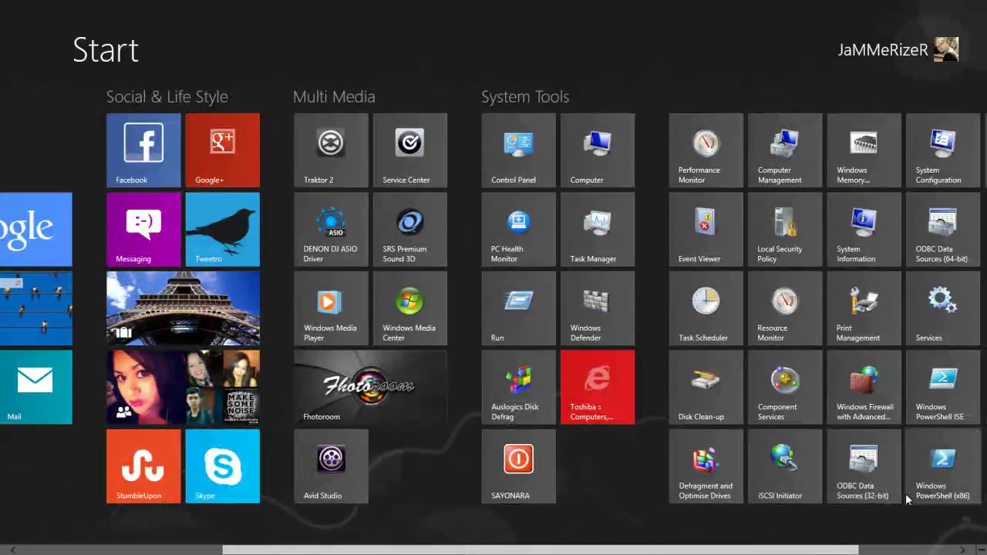
scroll(906, 494, "down", 5)
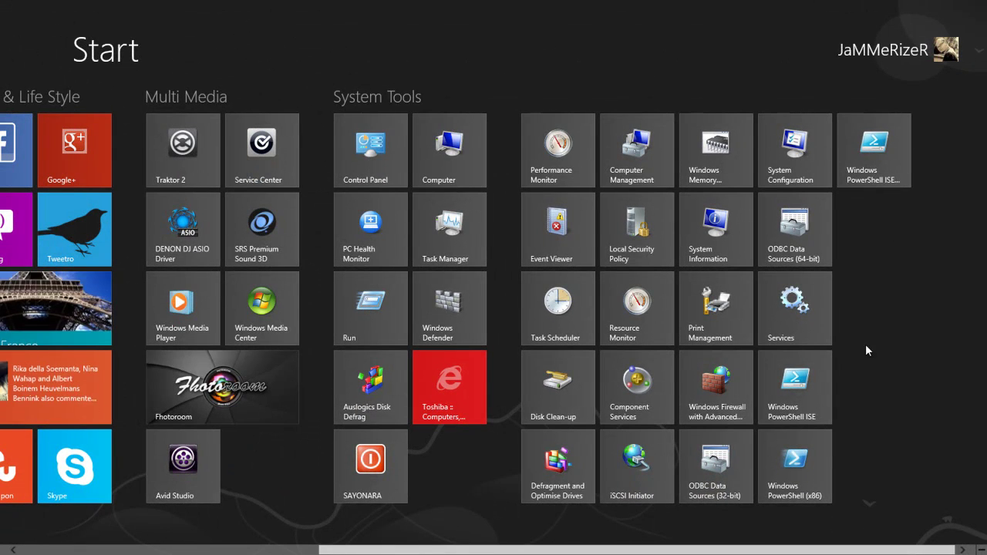
scroll(866, 344, "up", 5)
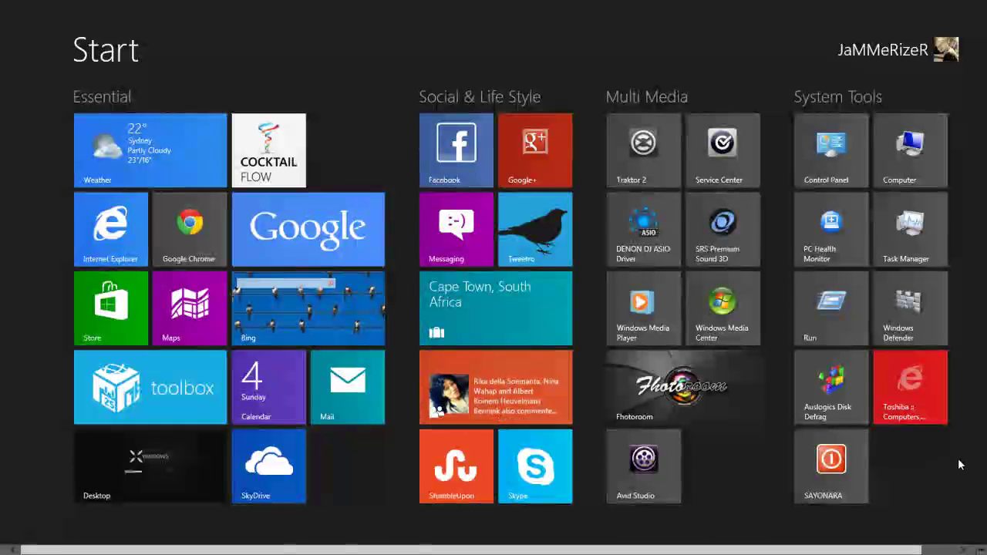
right_click(961, 489)
right_click(963, 489)
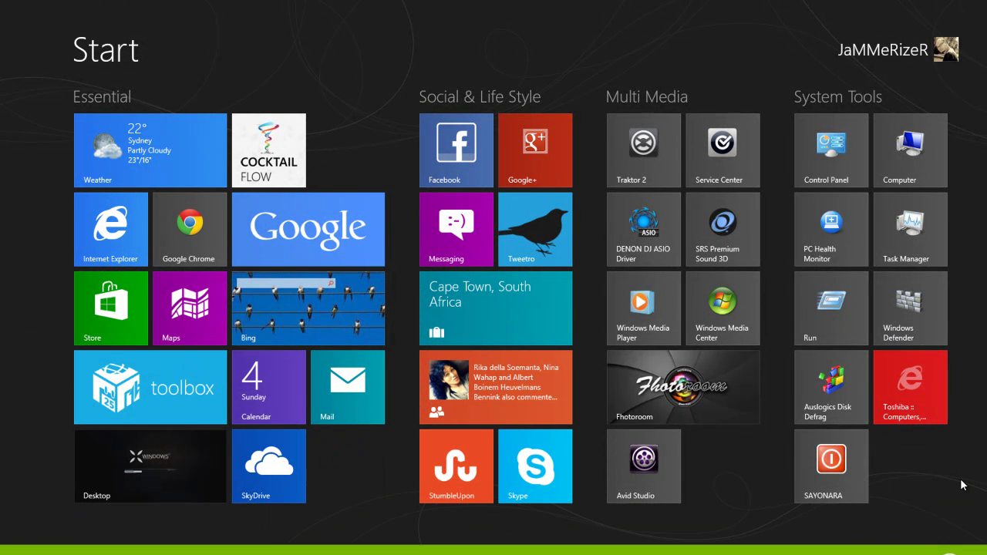
Step: Open the PC settings for personalisation, try the alternative lock screen pictures, and set the railway track picture
mouse_move(984, 552)
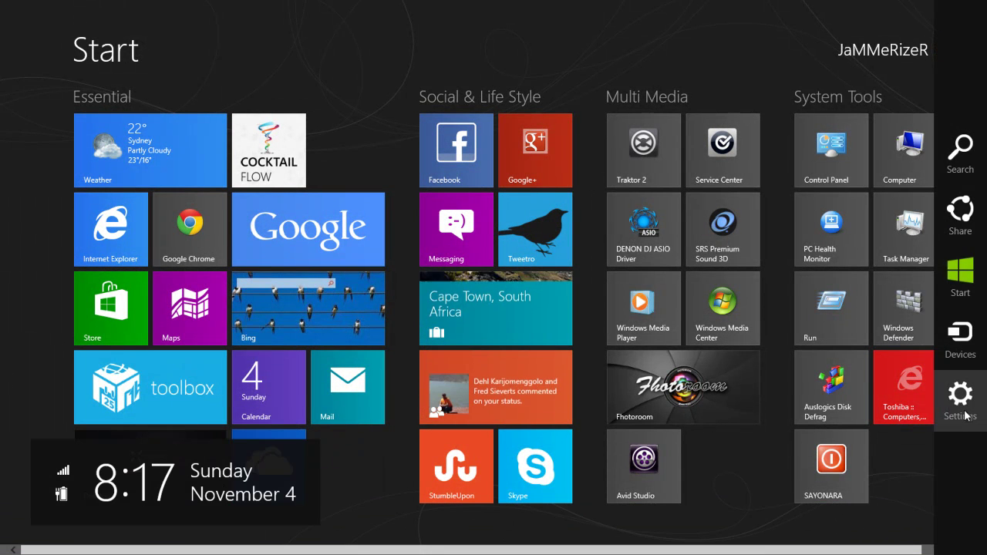
left_click(961, 397)
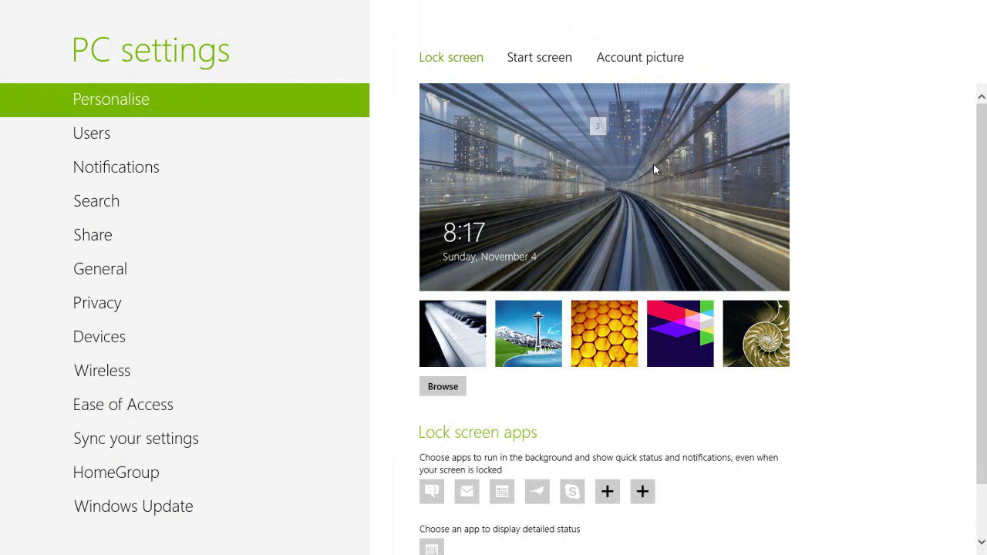
left_click(466, 327)
left_click(532, 334)
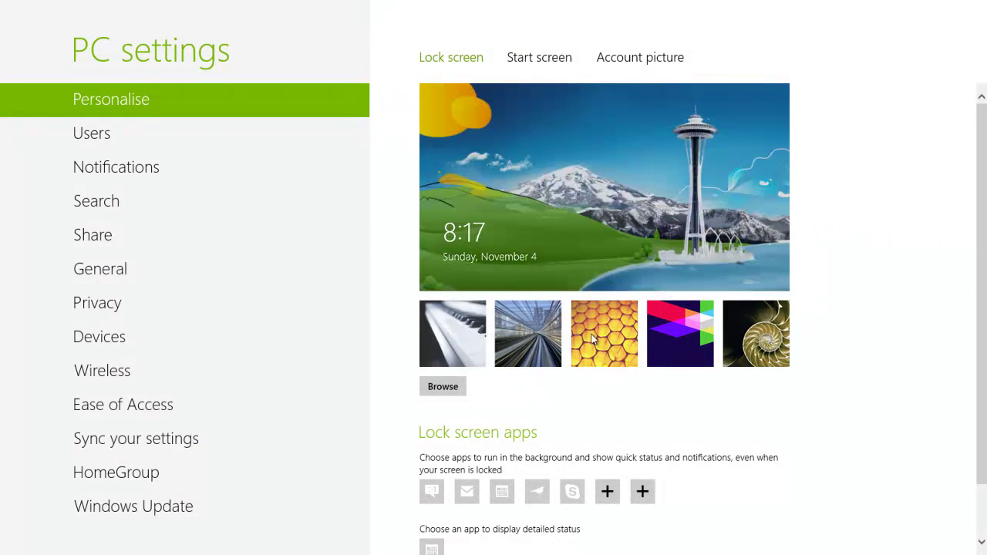
left_click(604, 334)
left_click(671, 340)
left_click(757, 352)
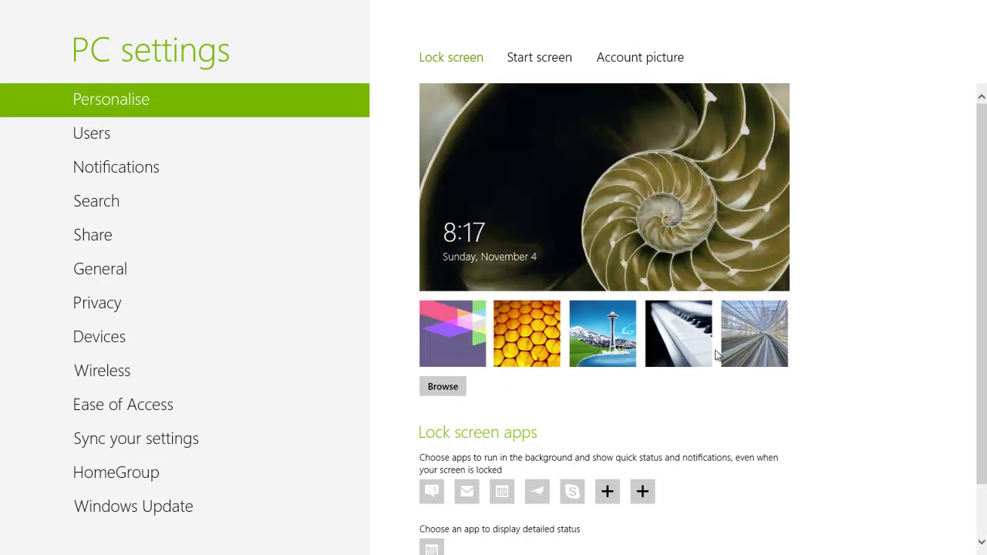
left_click(748, 349)
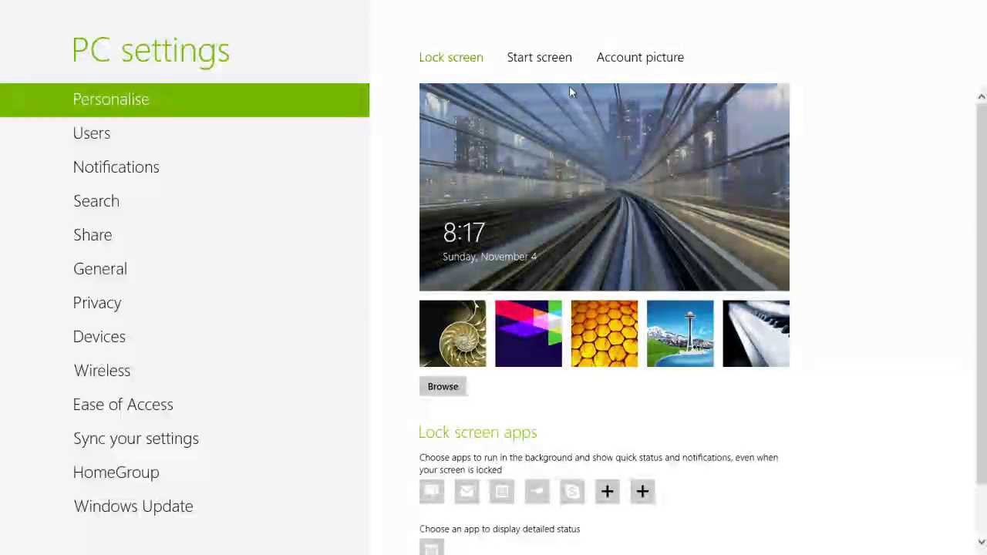
Step: Try several Start screen colour schemes including orange, set the dark blue-purple one and apply the first background pattern
left_click(547, 60)
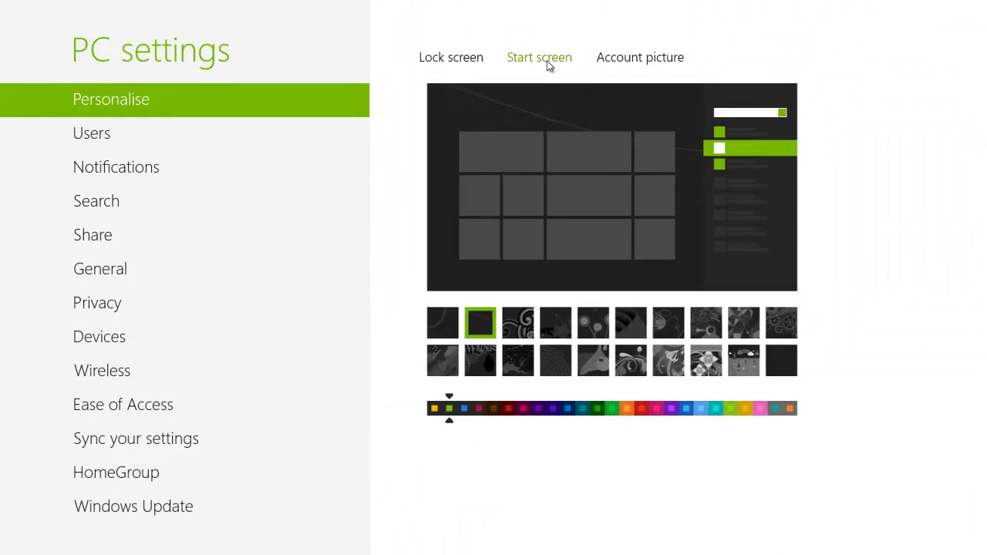
left_click(485, 409)
left_click_drag(525, 417, 571, 414)
left_click(621, 418)
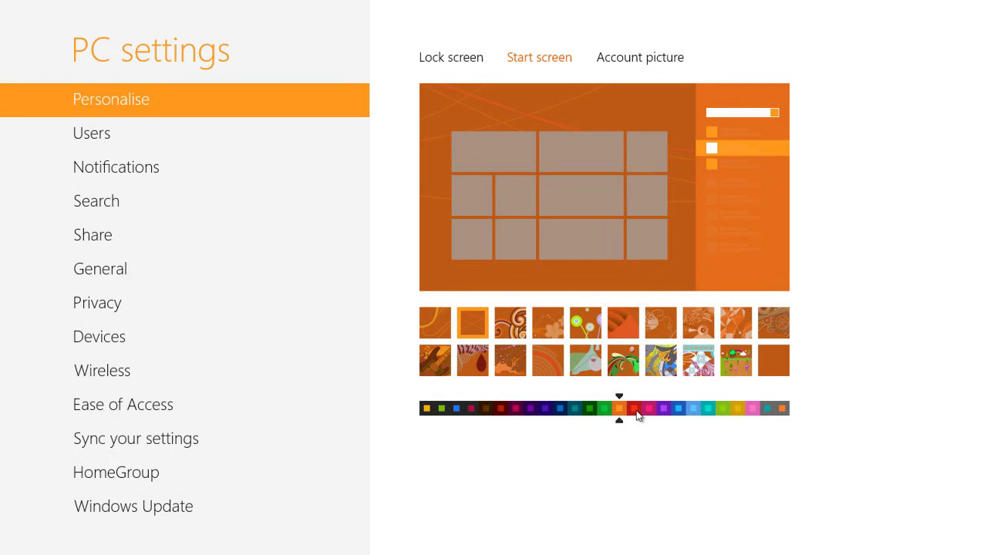
left_click_drag(649, 415, 663, 416)
left_click(547, 414)
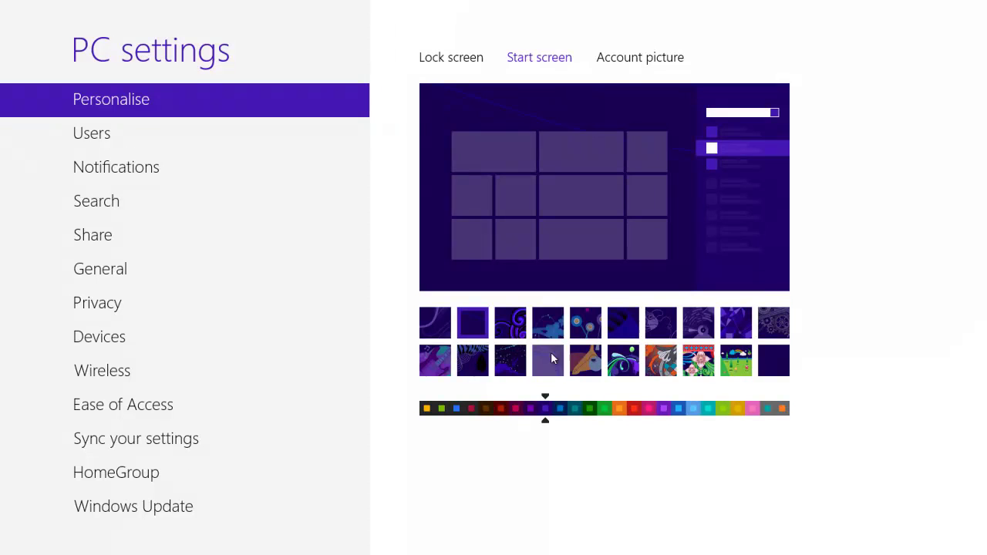
left_click(440, 320)
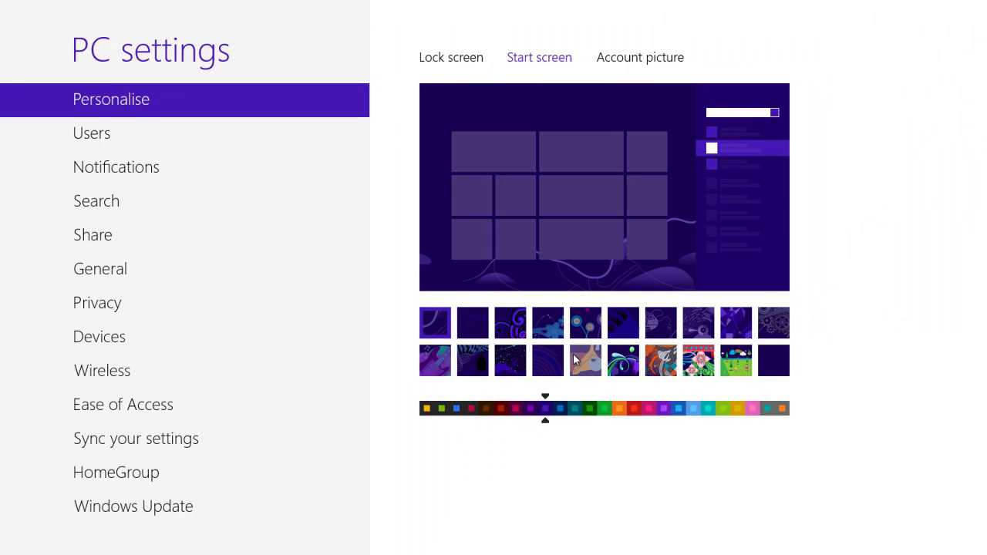
Step: Look through the Users, Notifications, Search and General pages of PC settings, return to Personalise and close PC settings
left_click(165, 142)
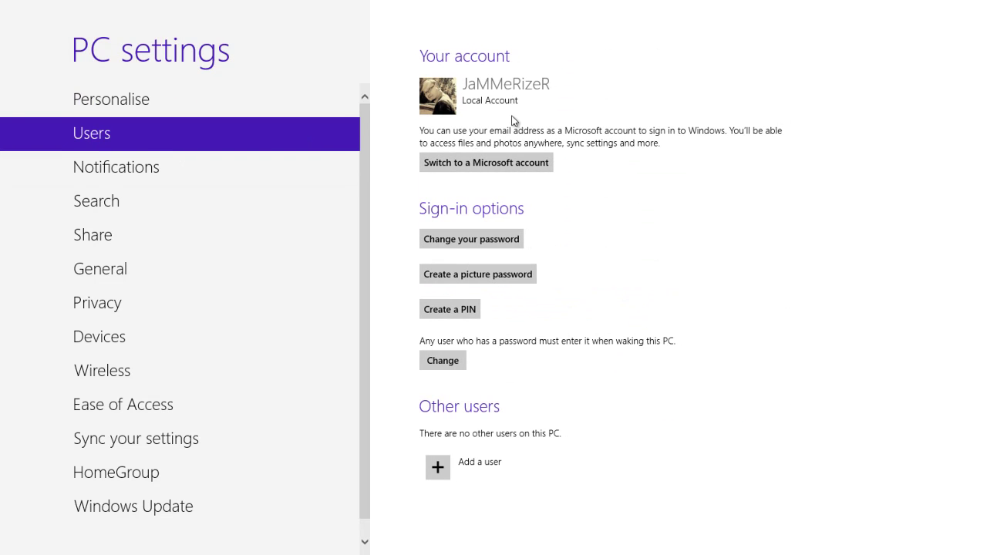
left_click(182, 169)
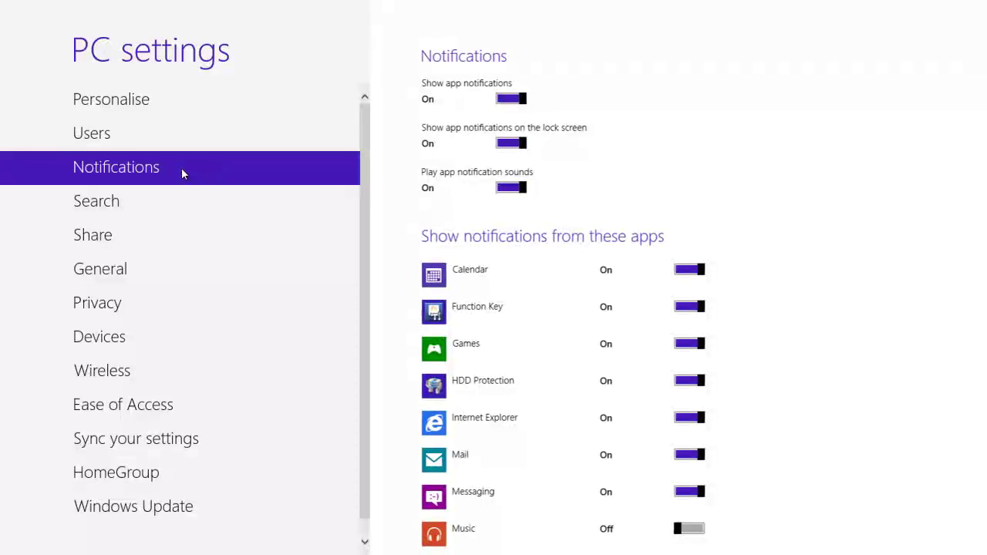
left_click(210, 206)
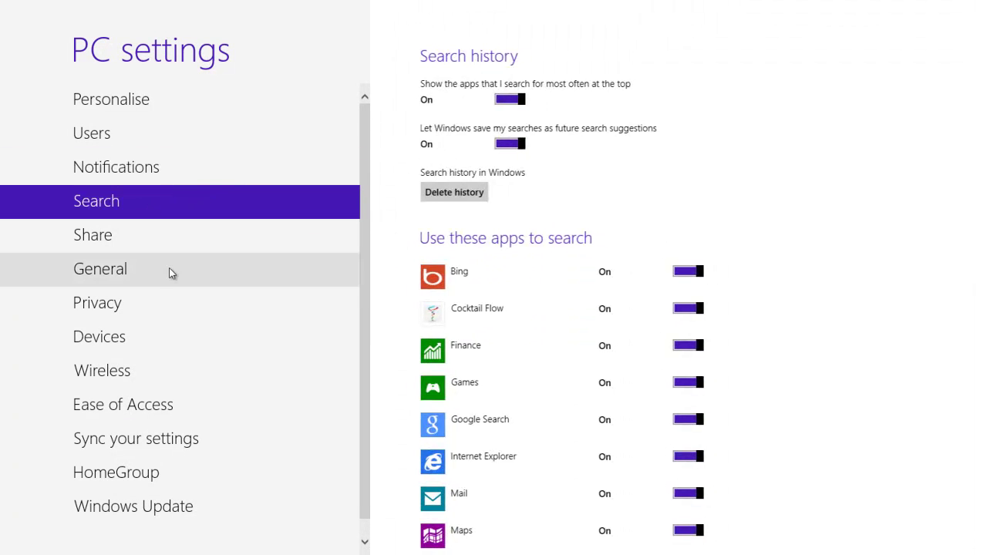
left_click(170, 270)
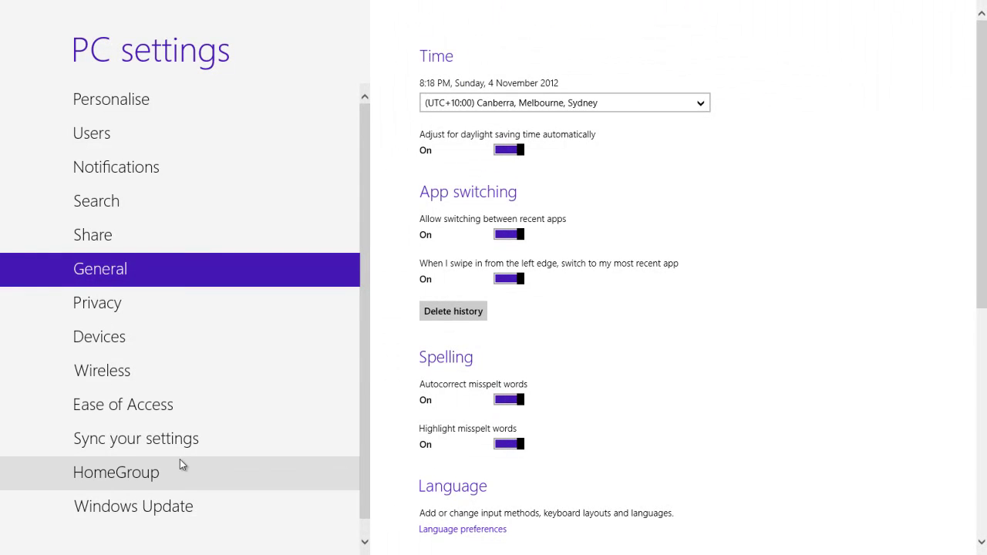
left_click(174, 98)
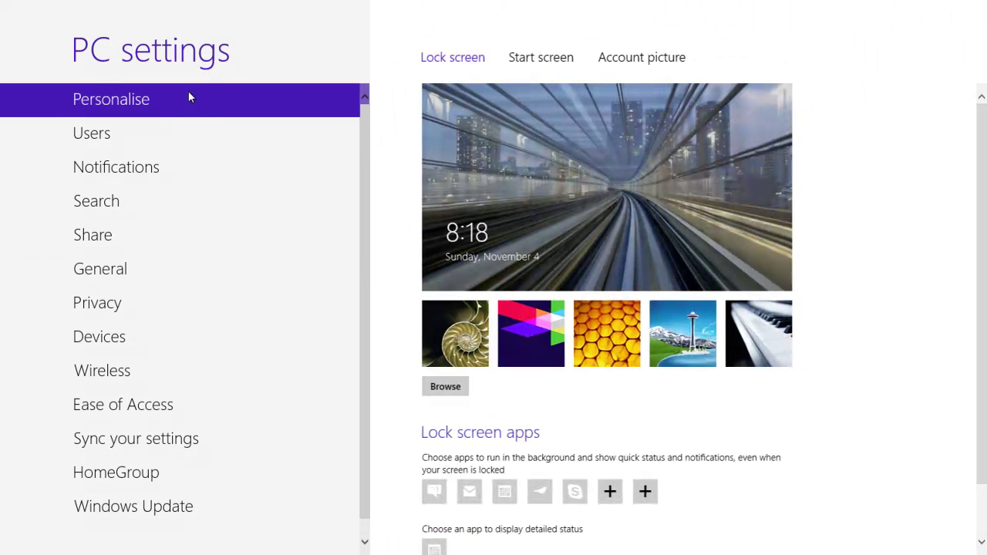
left_click_drag(524, 6, 524, 552)
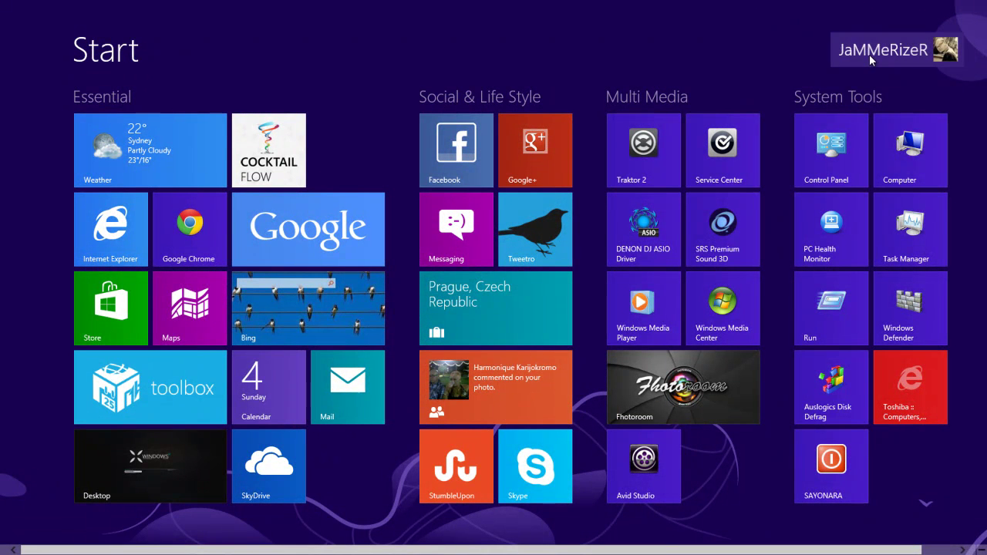
Step: View the user account options on the Start screen and dismiss them without choosing one
left_click(869, 54)
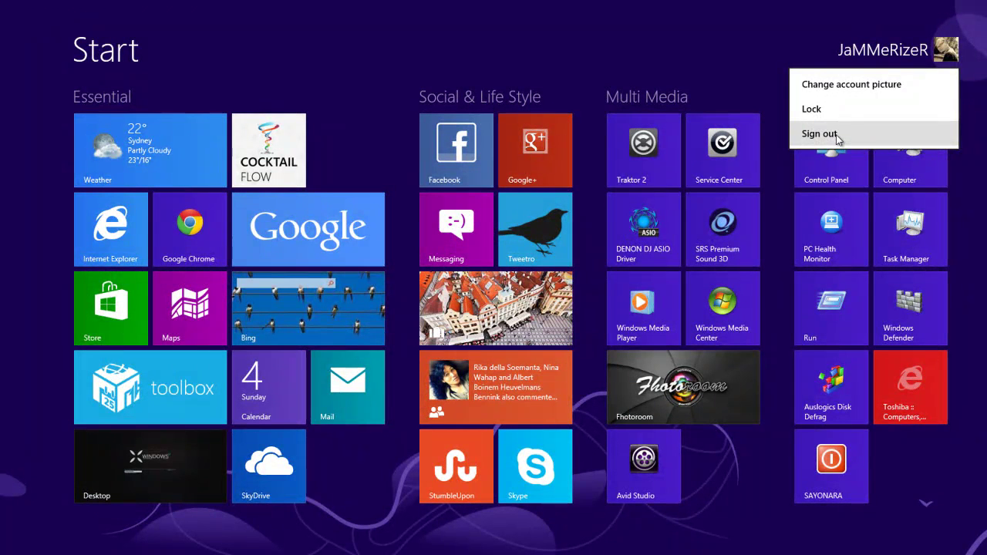
left_click(713, 52)
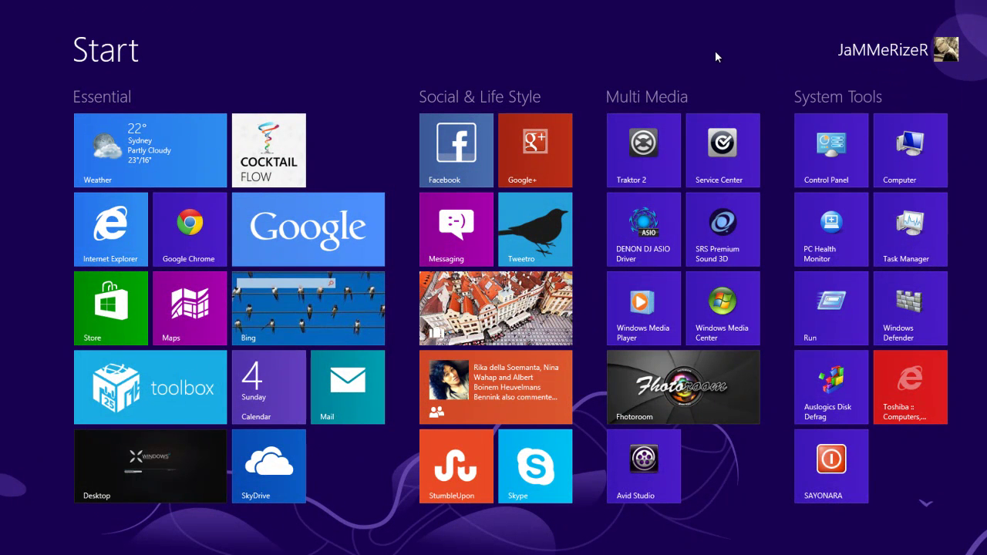
Step: Go to the desktop, open the GodMode folder and examine its settings categories down to Folder Options and Fonts
left_click(834, 470)
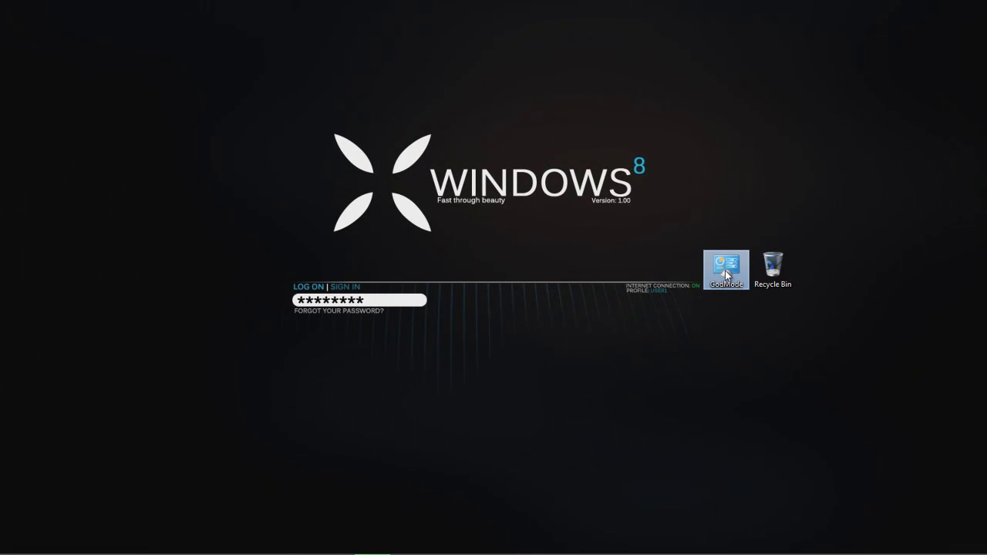
double_click(726, 270)
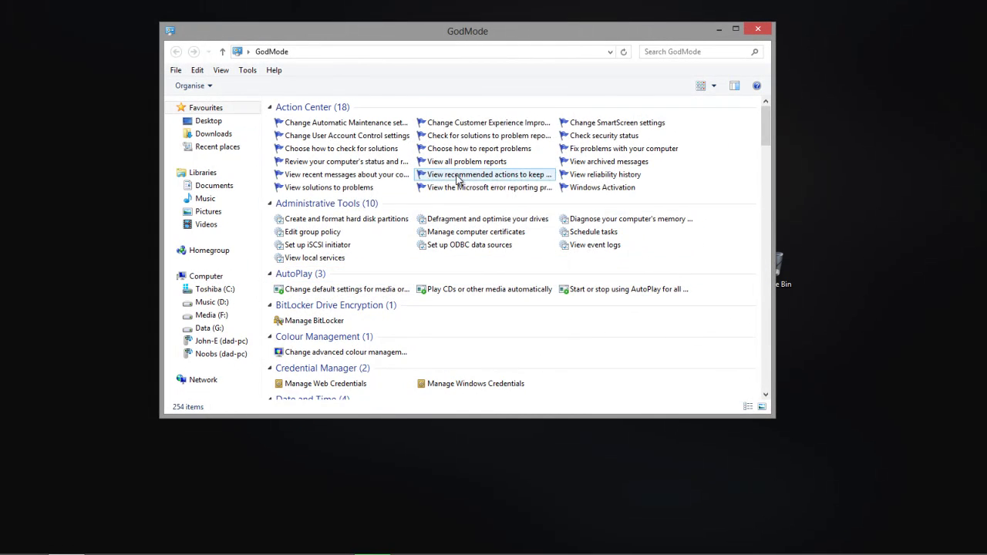
scroll(400, 214, "down", 3)
scroll(400, 214, "down", 1)
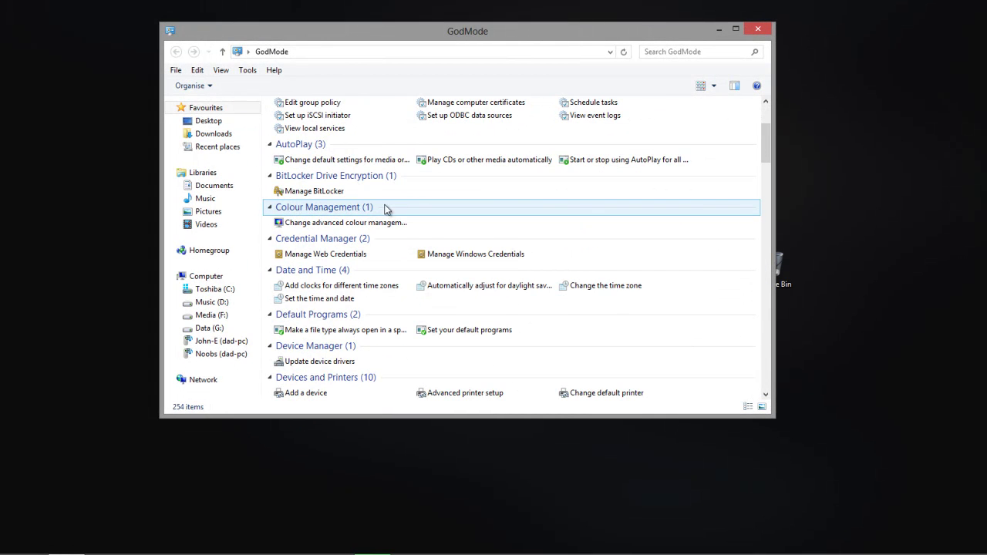
scroll(382, 204, "down", 2)
scroll(366, 195, "down", 3)
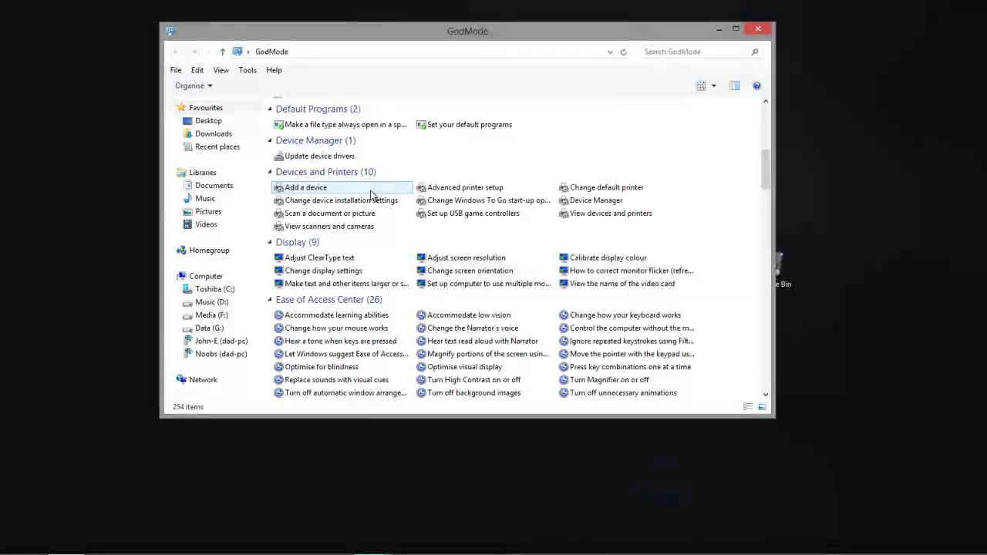
scroll(371, 222, "down", 8)
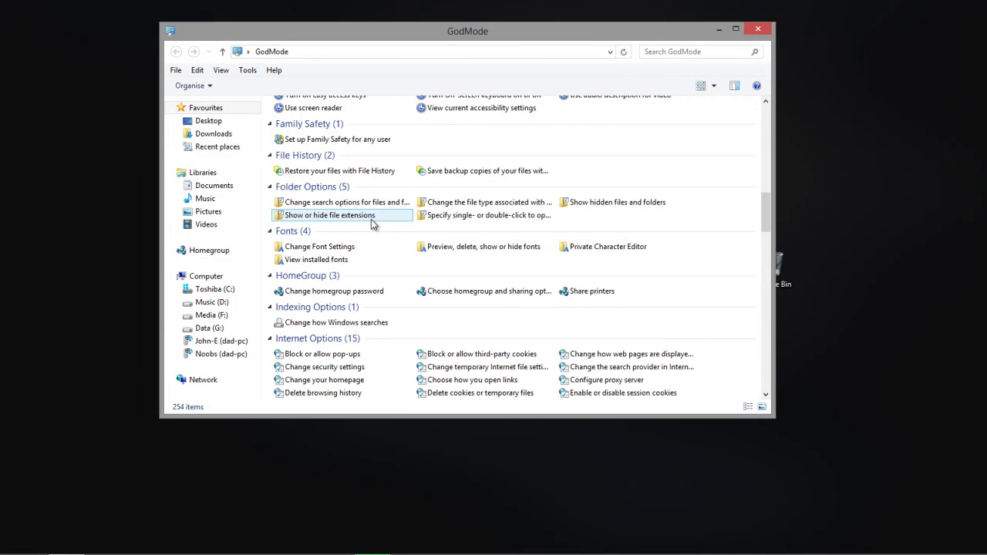
Step: View the font settings and the Delete browsing history properties from the GodMode list, leaving both unchanged
double_click(351, 250)
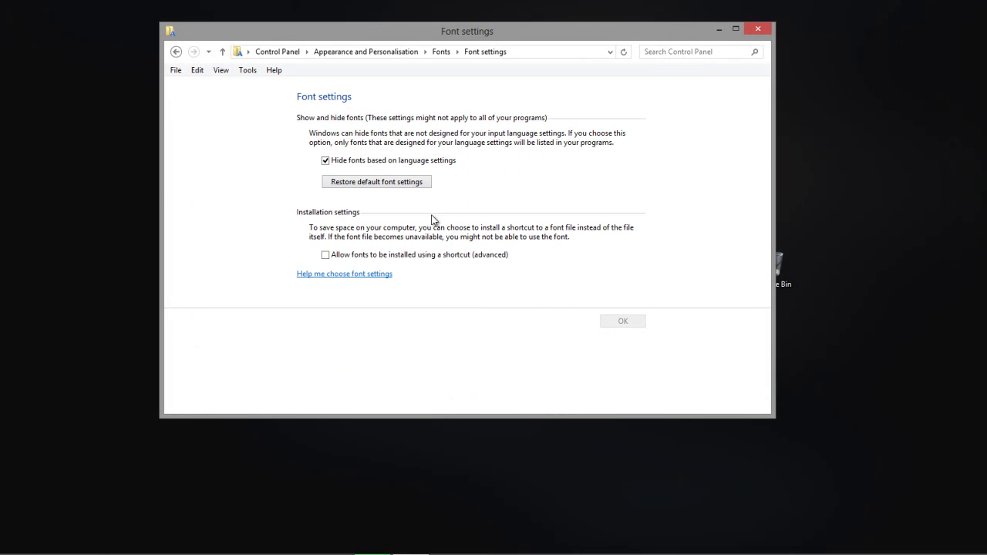
left_click(175, 51)
scroll(540, 255, "down", 7)
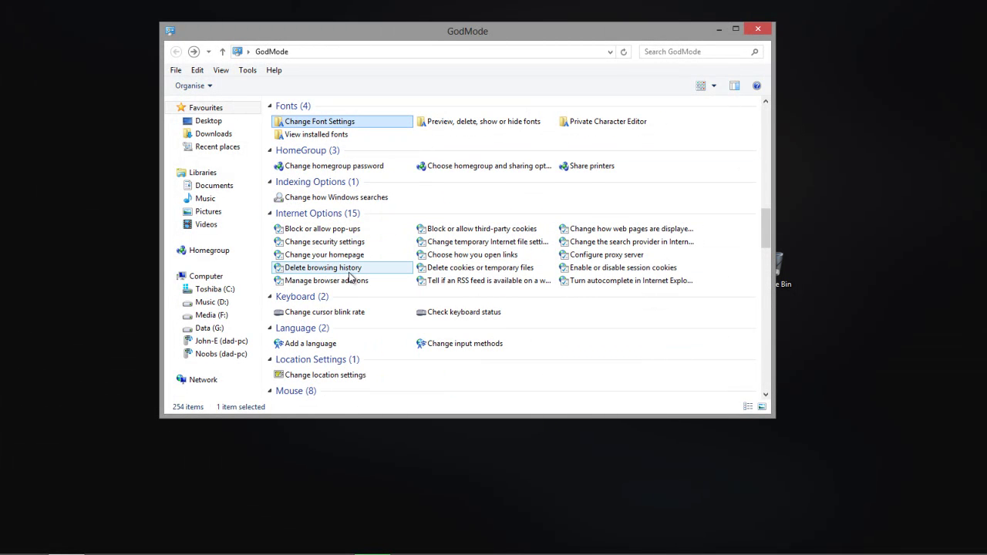
double_click(352, 272)
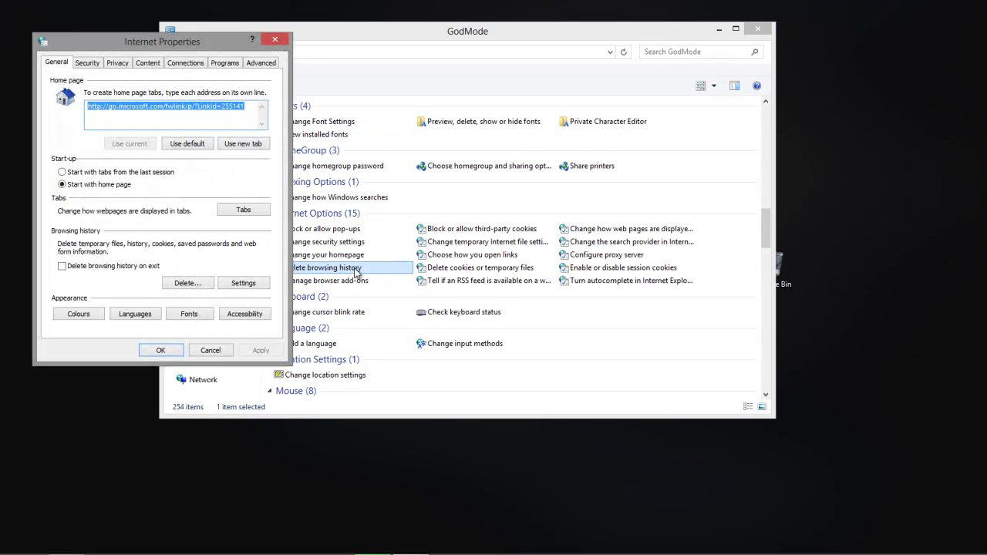
left_click(274, 40)
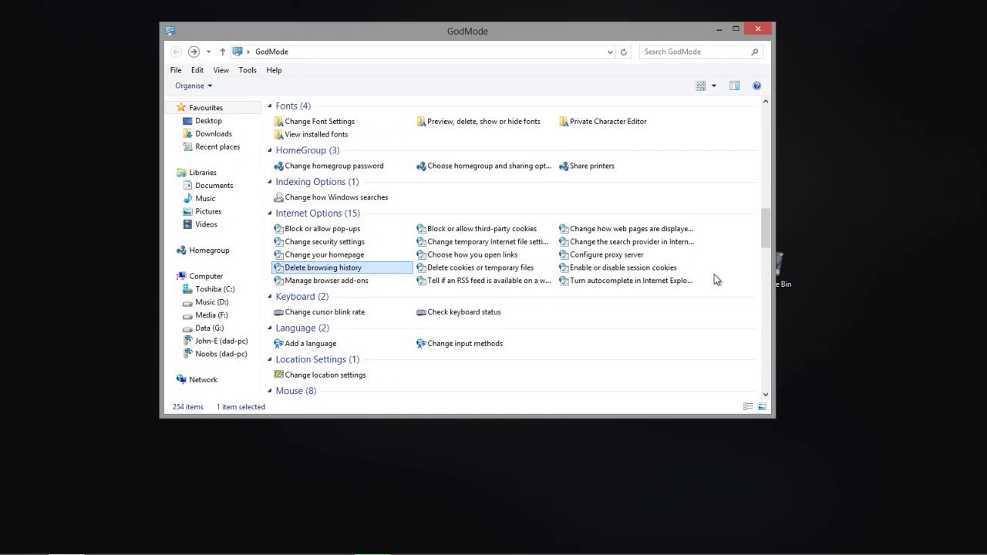
Step: Open "Use tools to improve performance" from the Performance Information and Tools category in GodMode
scroll(401, 246, "down", 6)
scroll(400, 247, "down", 1)
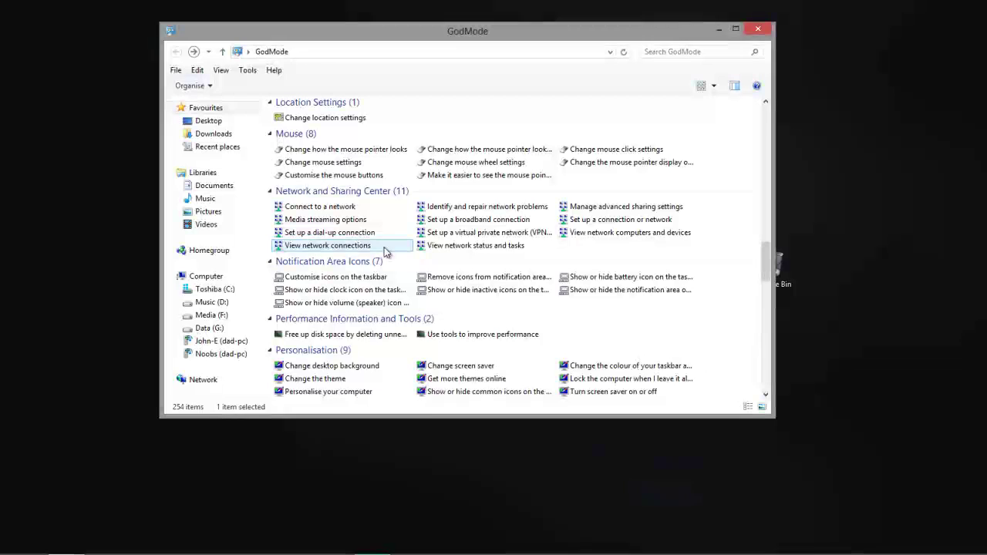
left_click(435, 220)
scroll(502, 375, "up", 1)
double_click(502, 392)
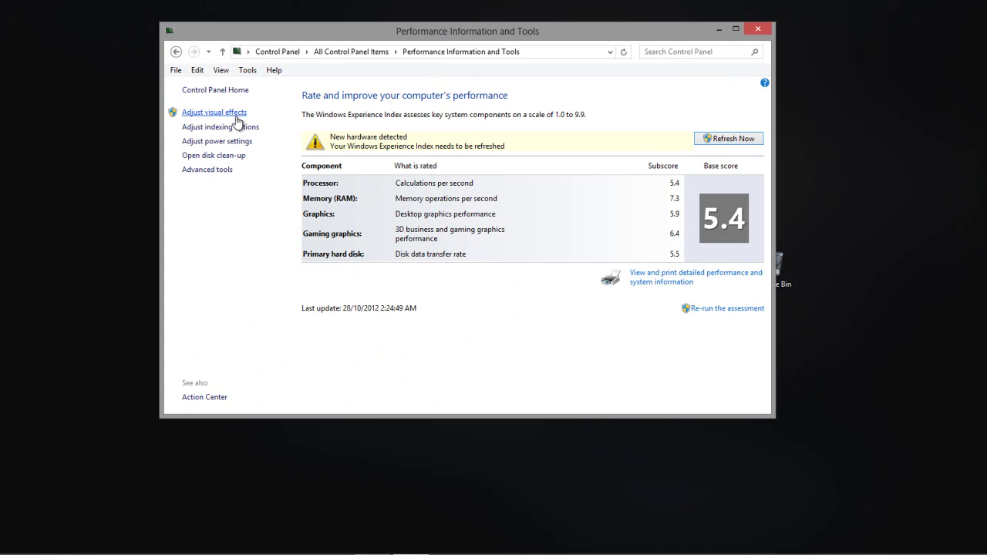
Step: Open the visual effects adjustment, view the advanced performance options, close them unchanged and return to the GodMode list
left_click(235, 114)
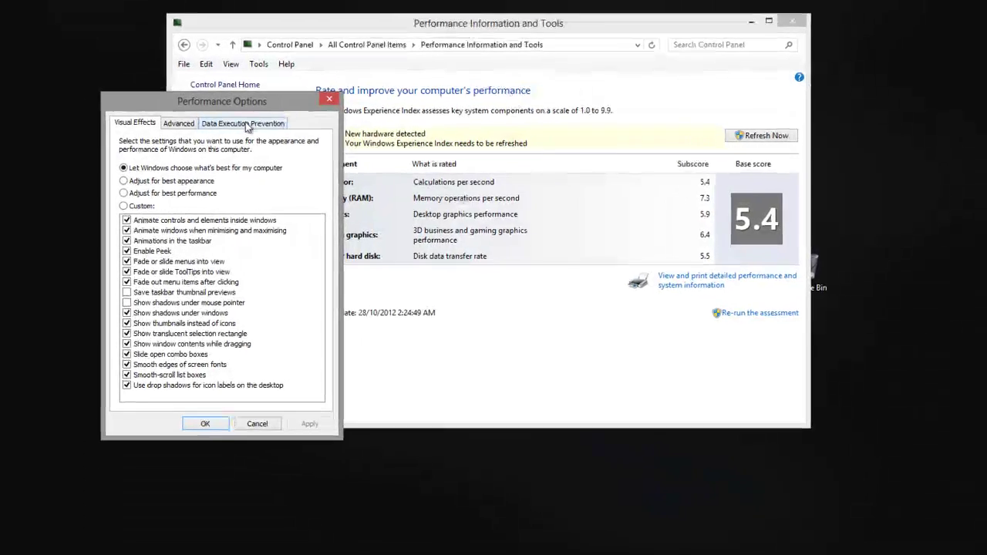
left_click(242, 125)
left_click(215, 108)
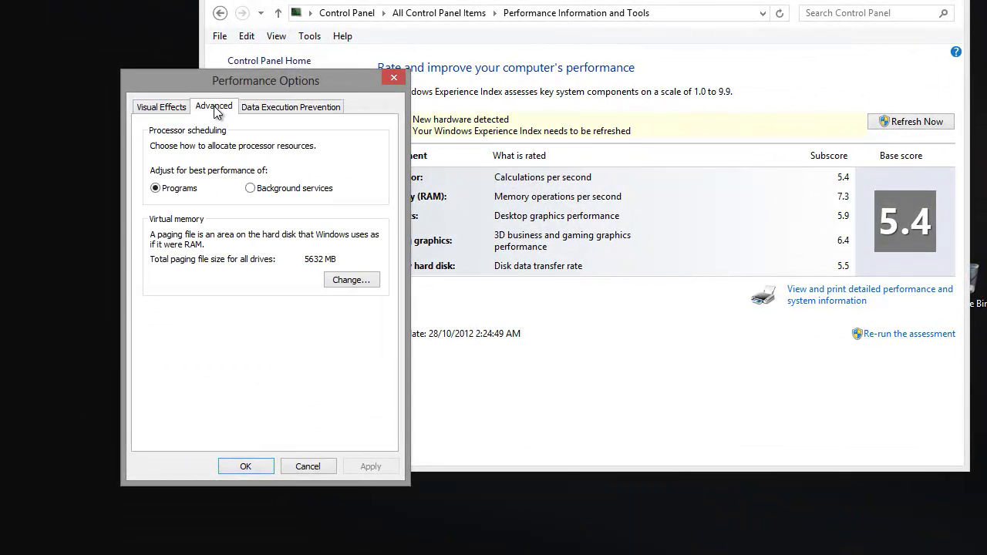
left_click(395, 80)
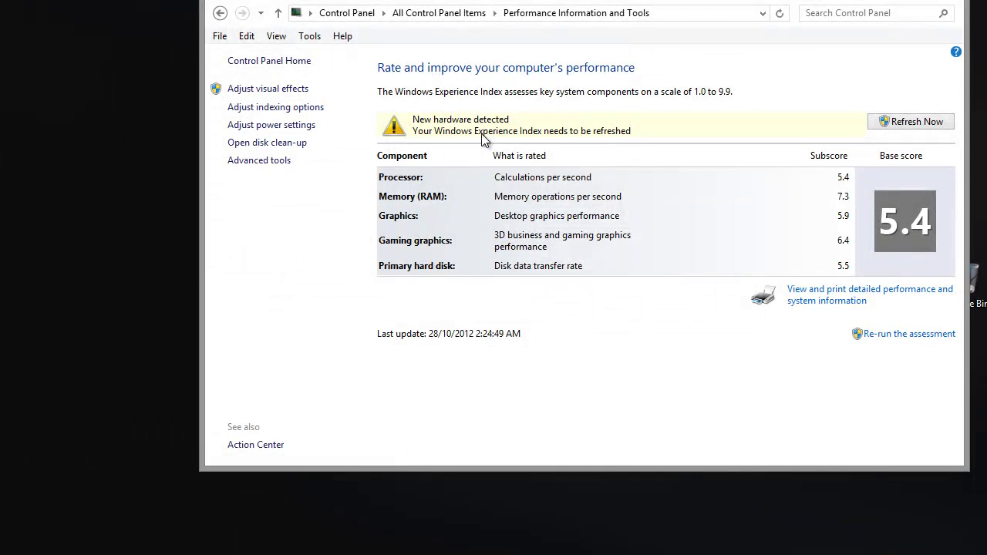
left_click(219, 14)
Step: Open "Uninstall a program" from GodMode's Programs and Features category and look through the installed programs
scroll(532, 263, "down", 8)
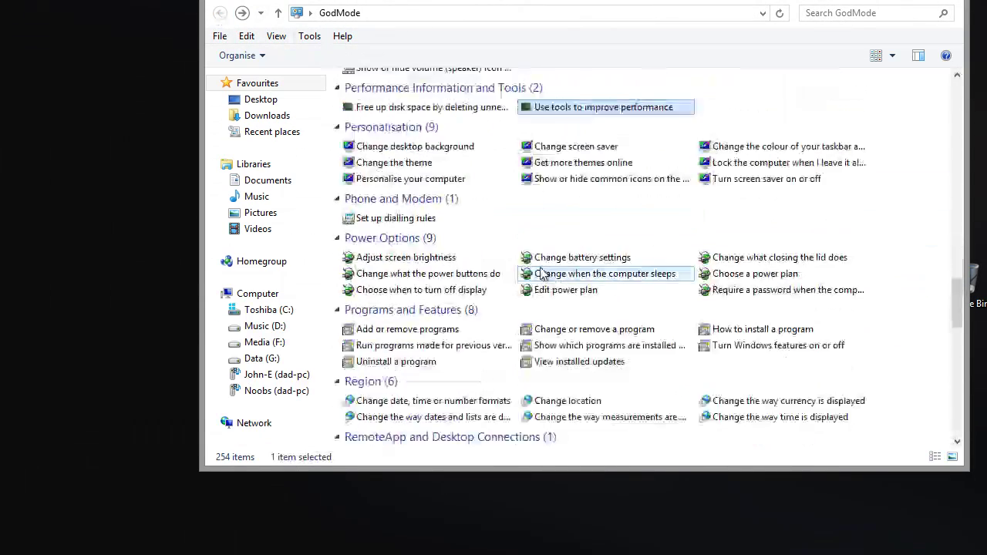
scroll(532, 274, "down", 3)
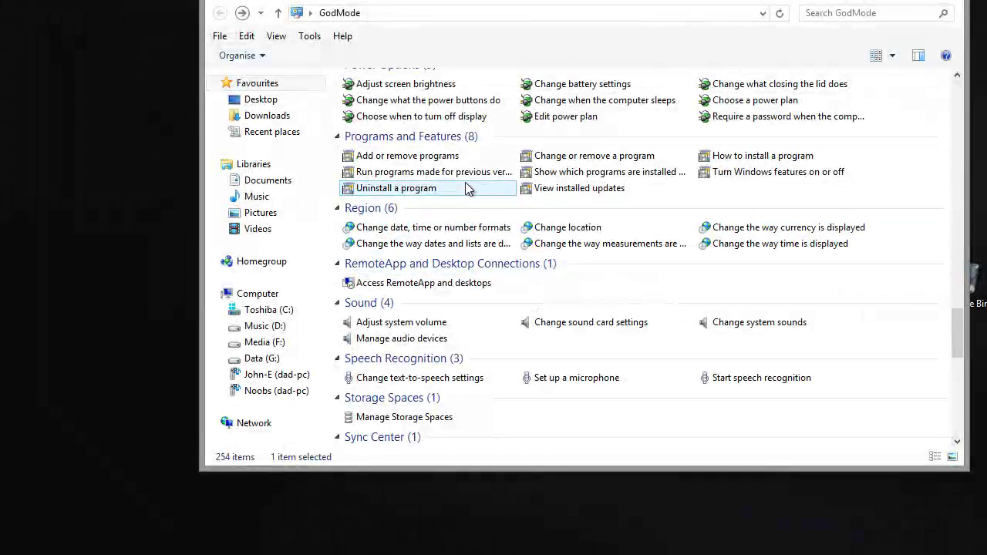
double_click(432, 188)
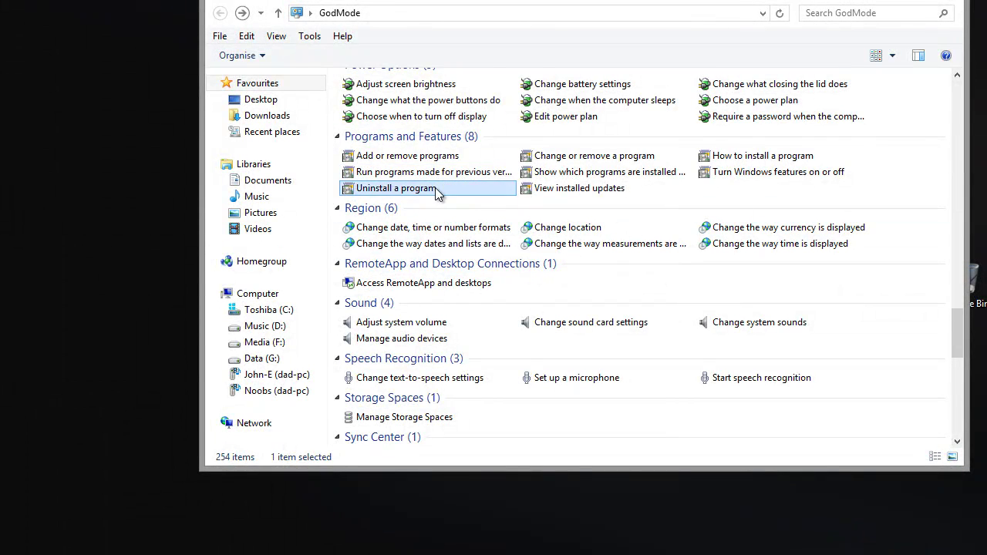
scroll(561, 221, "down", 8)
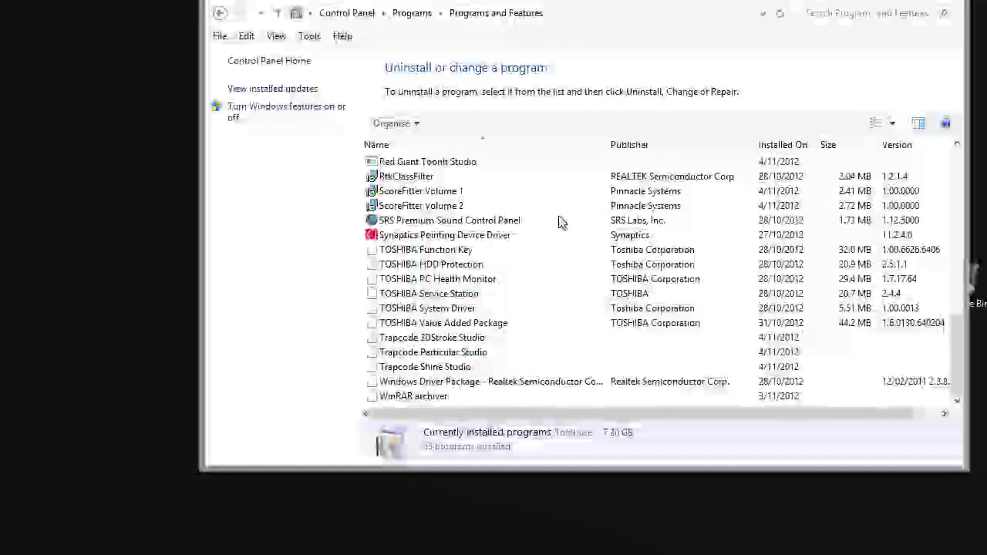
scroll(561, 221, "up", 4)
scroll(558, 221, "up", 10)
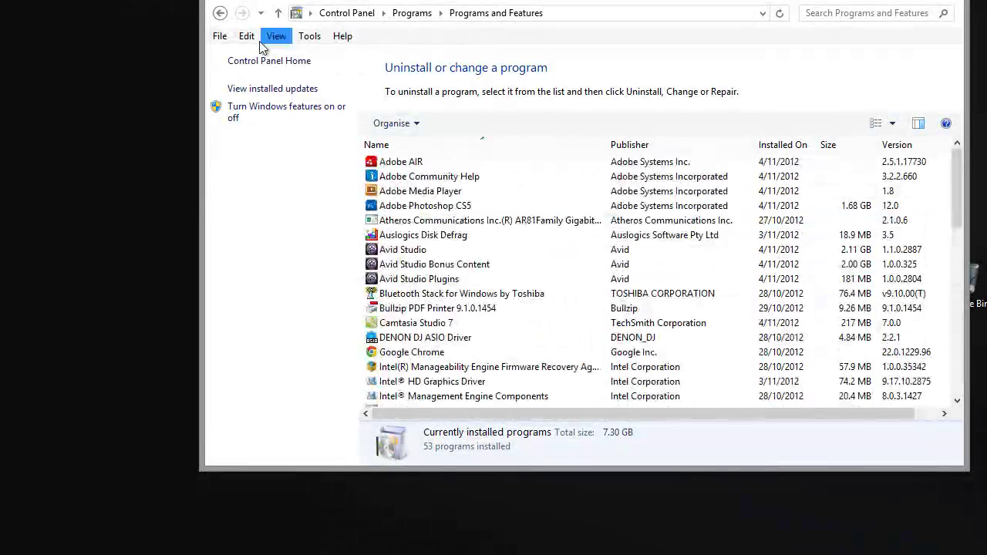
Step: Leave the installed programs list, close the GodMode window and return to the Start screen
left_click(219, 13)
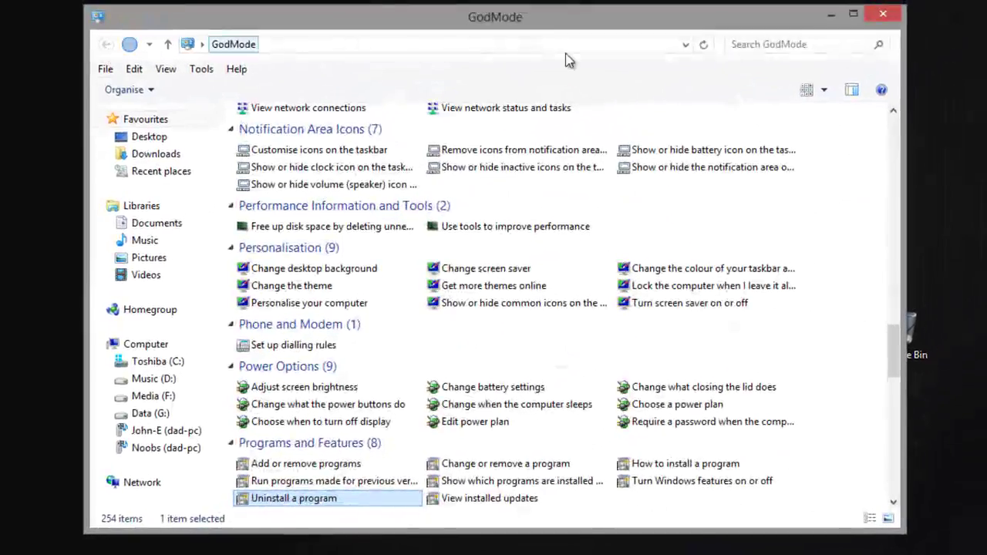
left_click(887, 17)
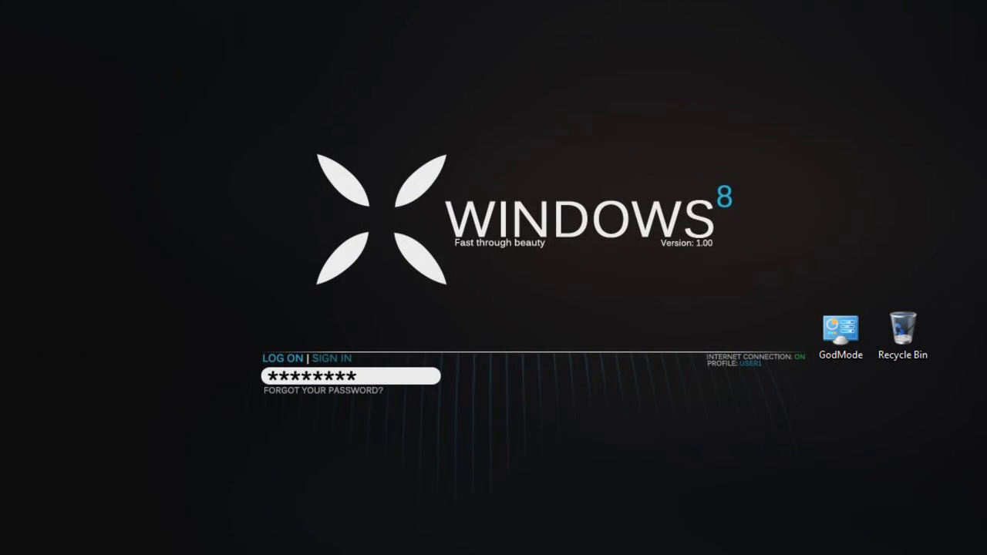
key("super")
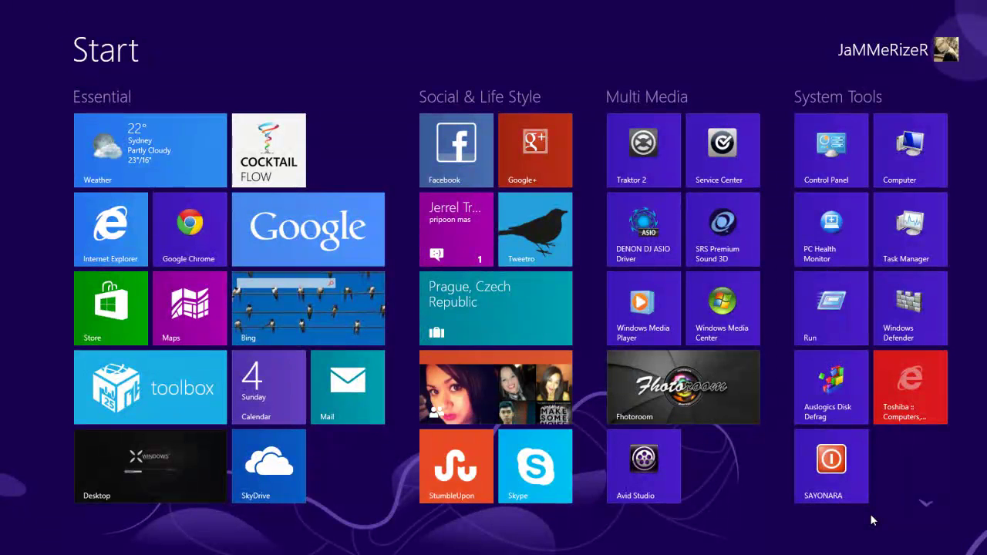